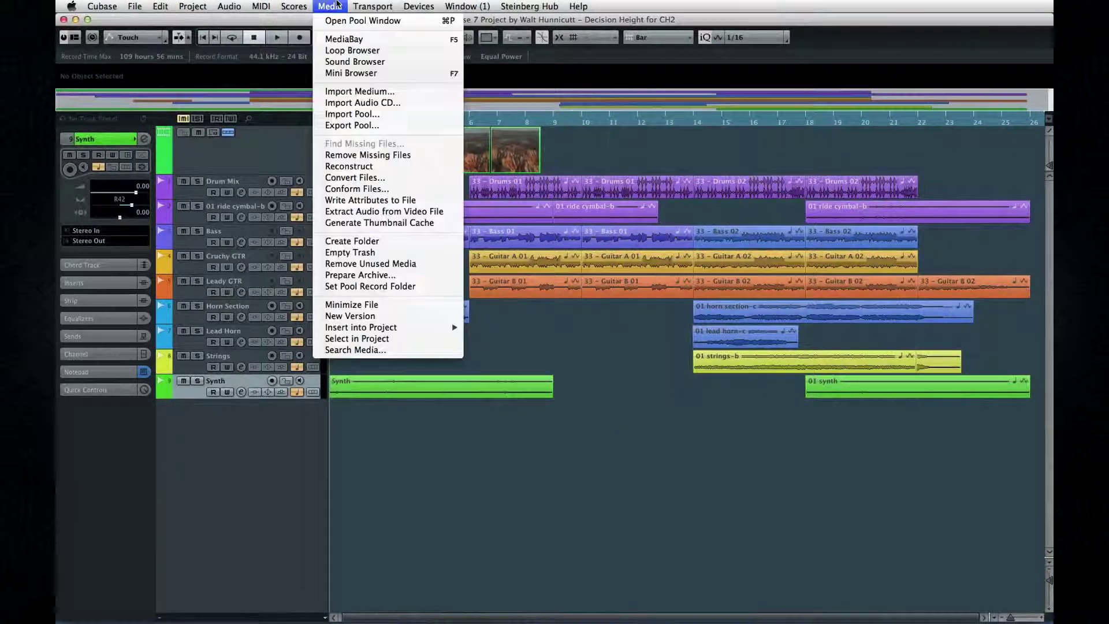
# Step: Open the Pool and expand its Audio, Video (Canyon Fly By) and Trash folders to list every file
pyautogui.click(338, 21)
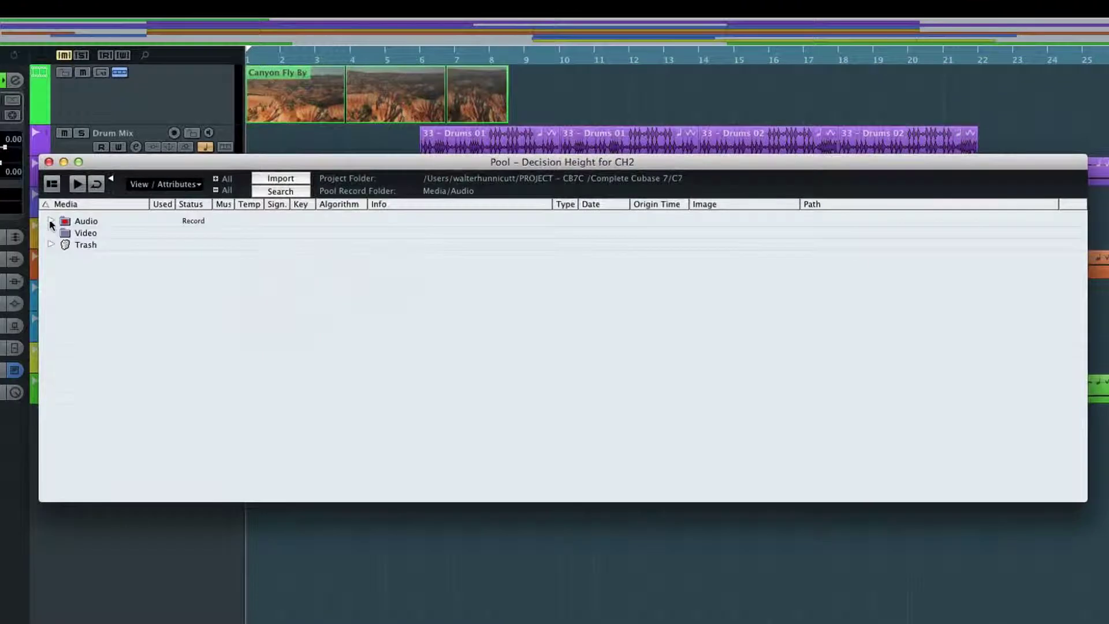
pyautogui.click(172, 251)
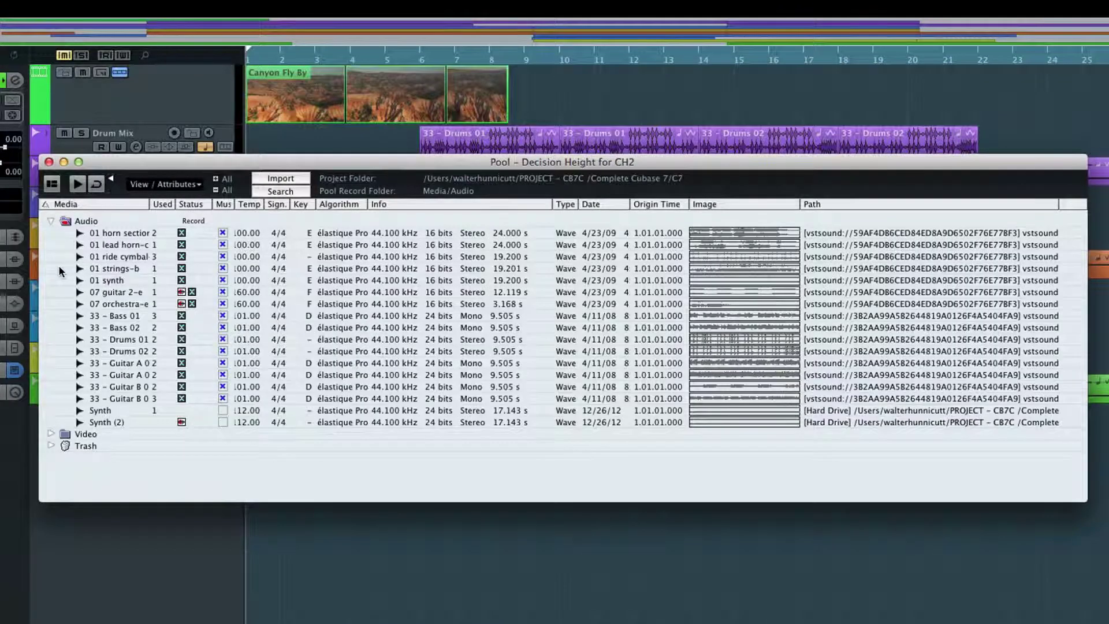
pyautogui.click(51, 220)
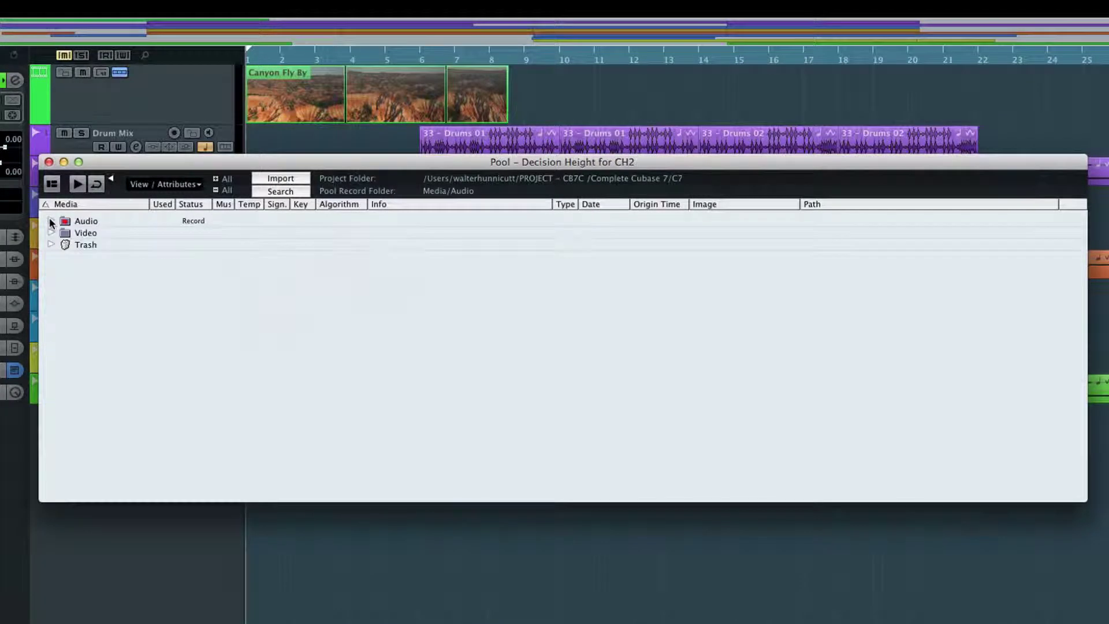
pyautogui.click(51, 232)
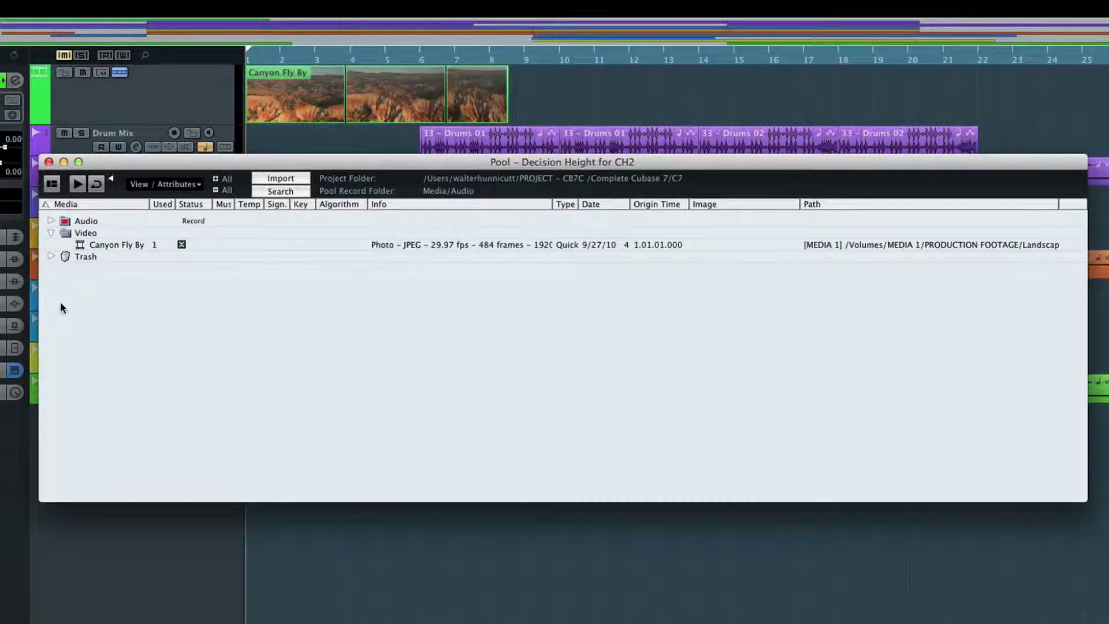
pyautogui.click(51, 233)
pyautogui.click(51, 244)
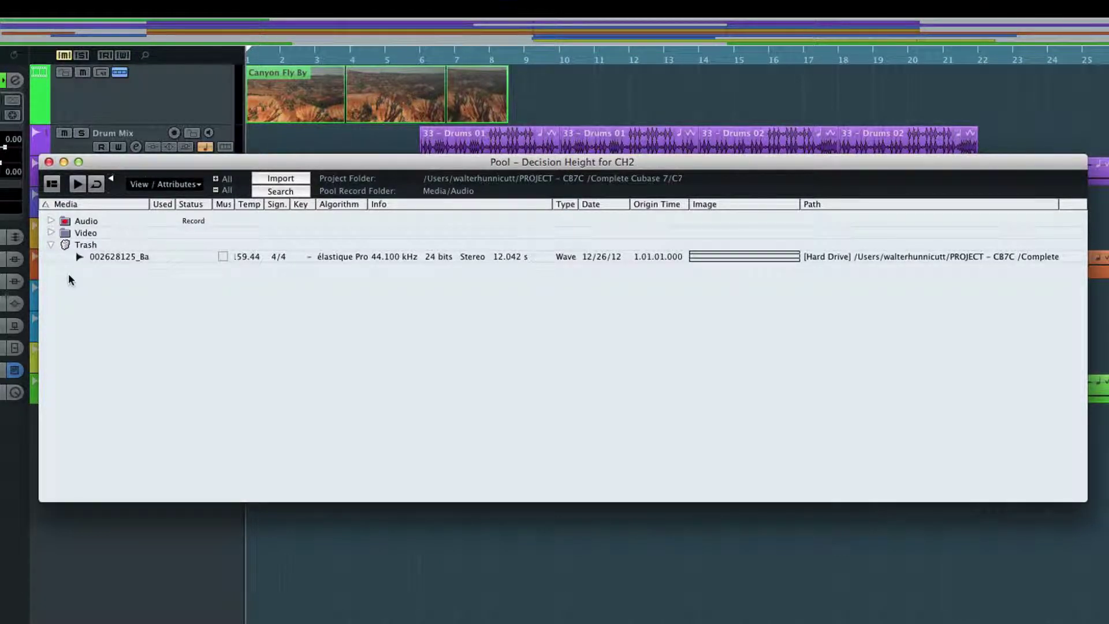
pyautogui.click(50, 232)
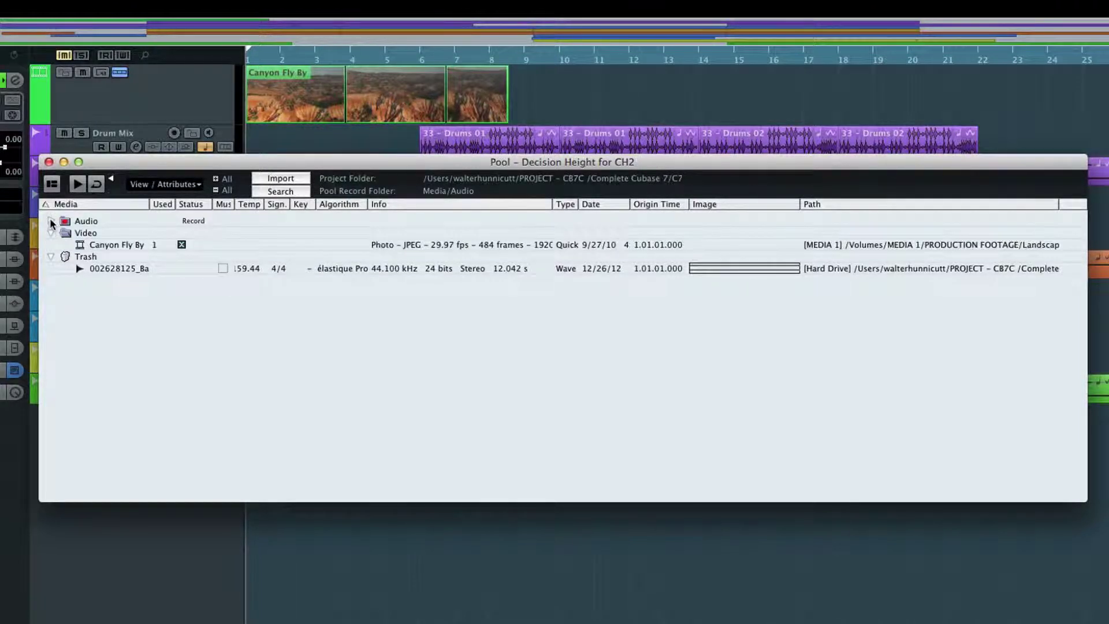
pyautogui.click(51, 220)
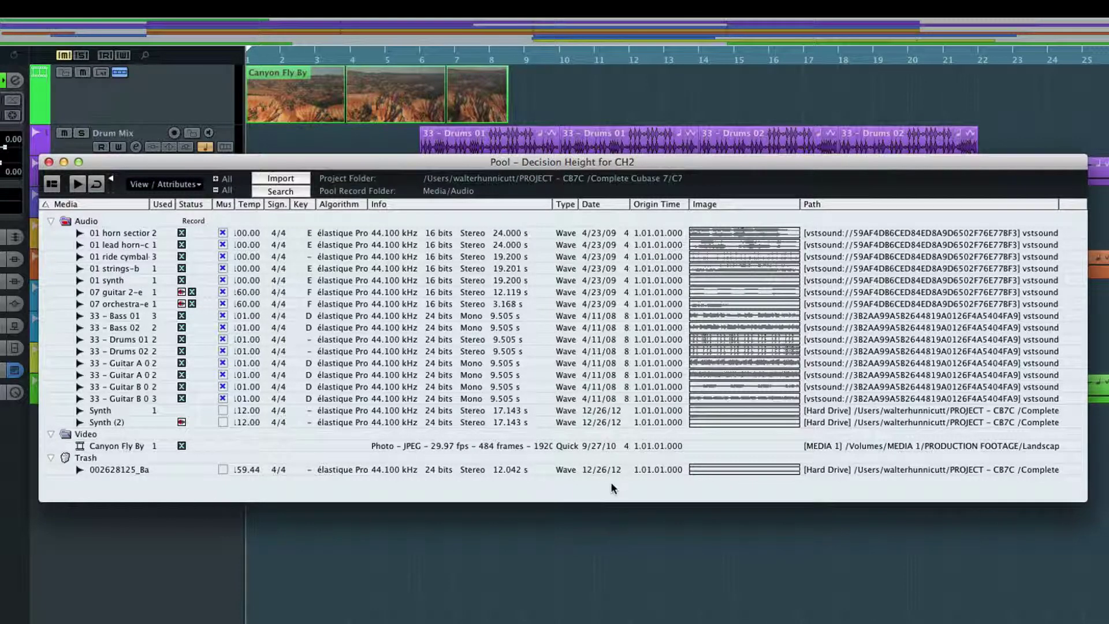
# Step: Preview the 33 - Bass 02 file in the Pool at a lowered playback volume
pyautogui.click(128, 260)
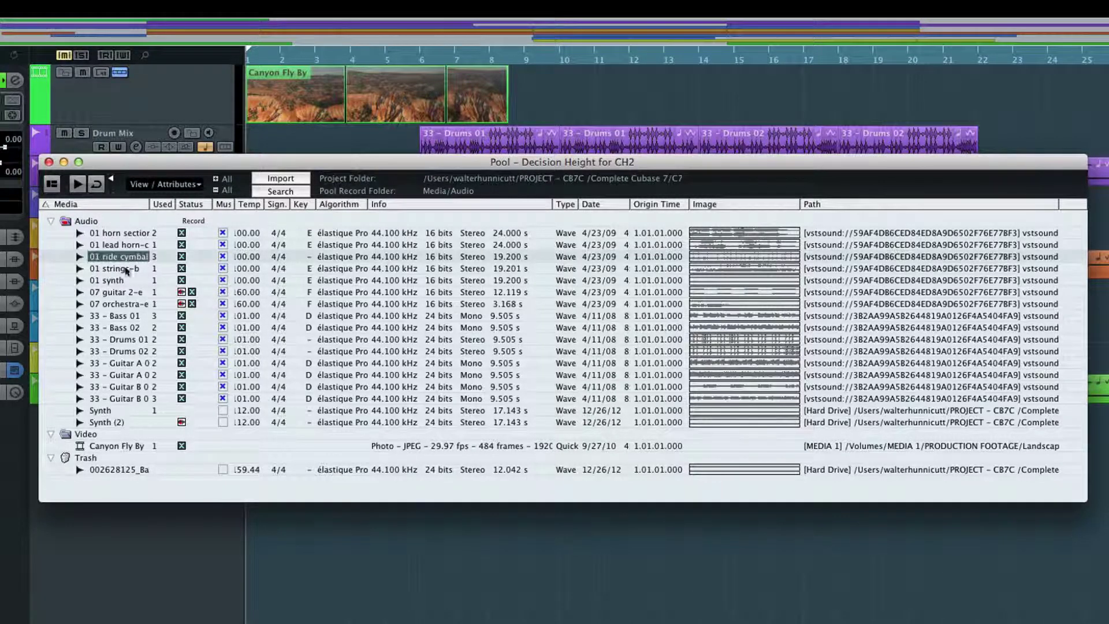
pyautogui.click(120, 304)
pyautogui.click(121, 327)
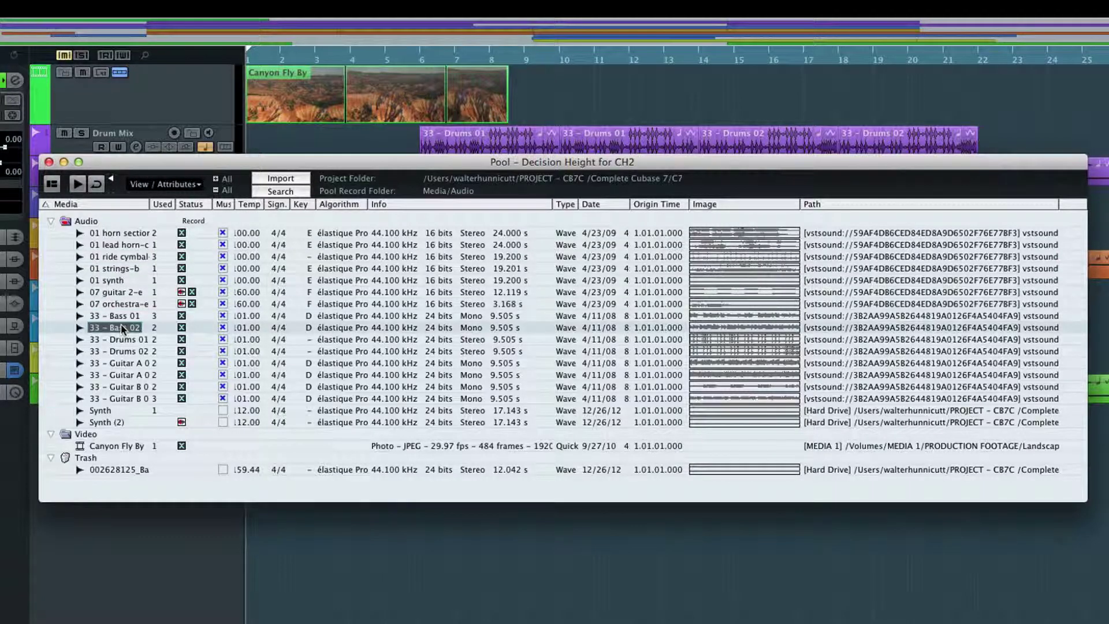
pyautogui.click(88, 185)
pyautogui.moveTo(110, 179); pyautogui.dragTo(132, 198)
# Step: Sort the Pool's audio files by the Used column, highest count first
pyautogui.click(161, 205)
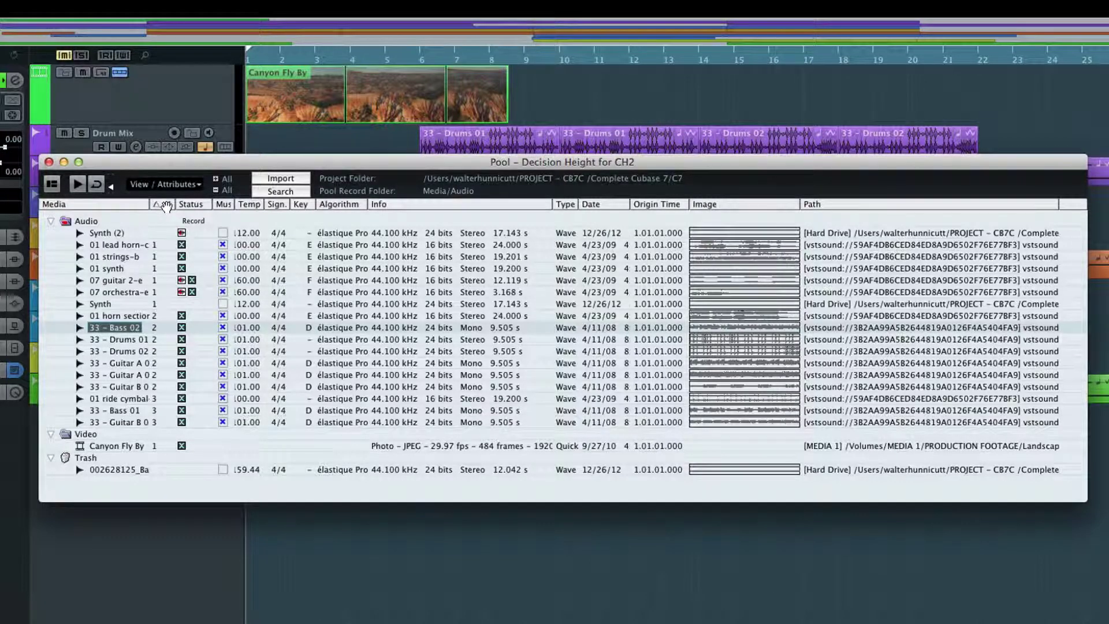
pyautogui.click(165, 205)
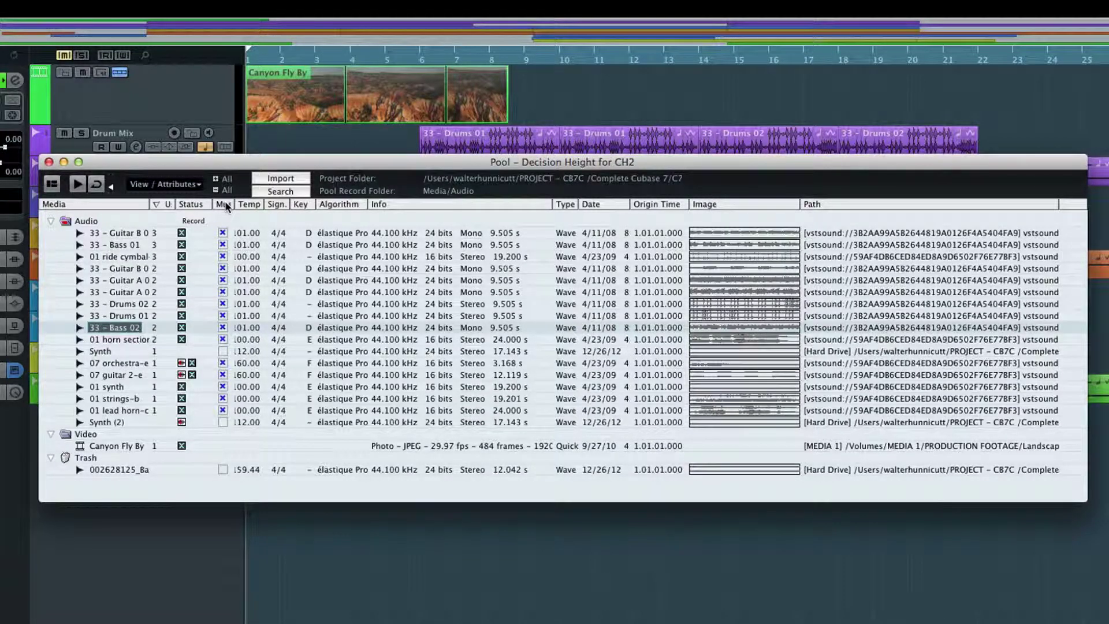
pyautogui.click(199, 185)
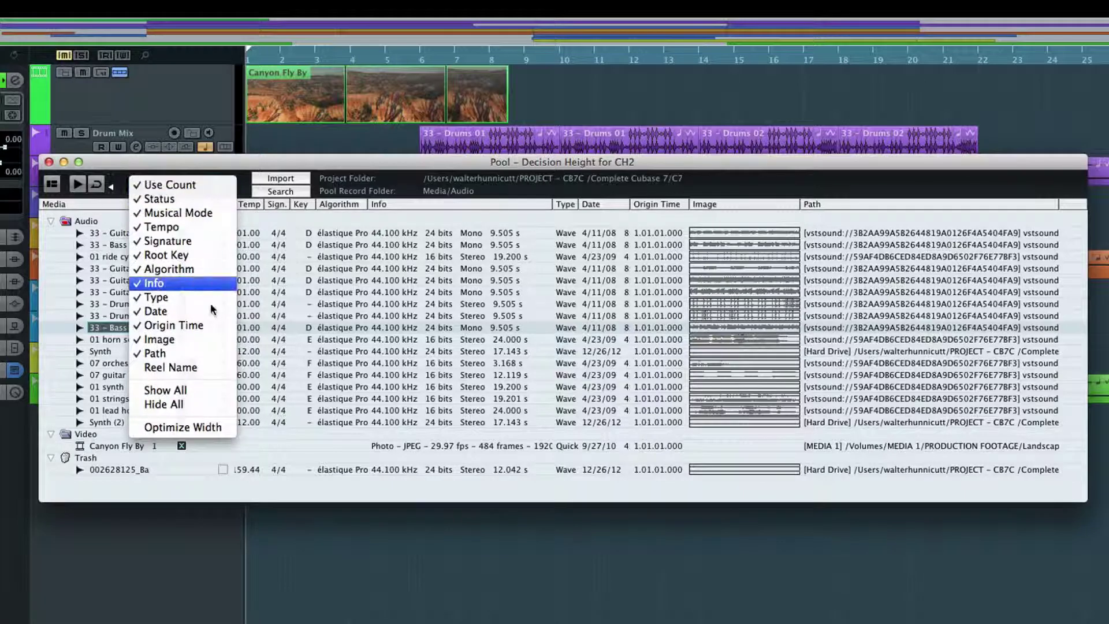
pyautogui.click(225, 454)
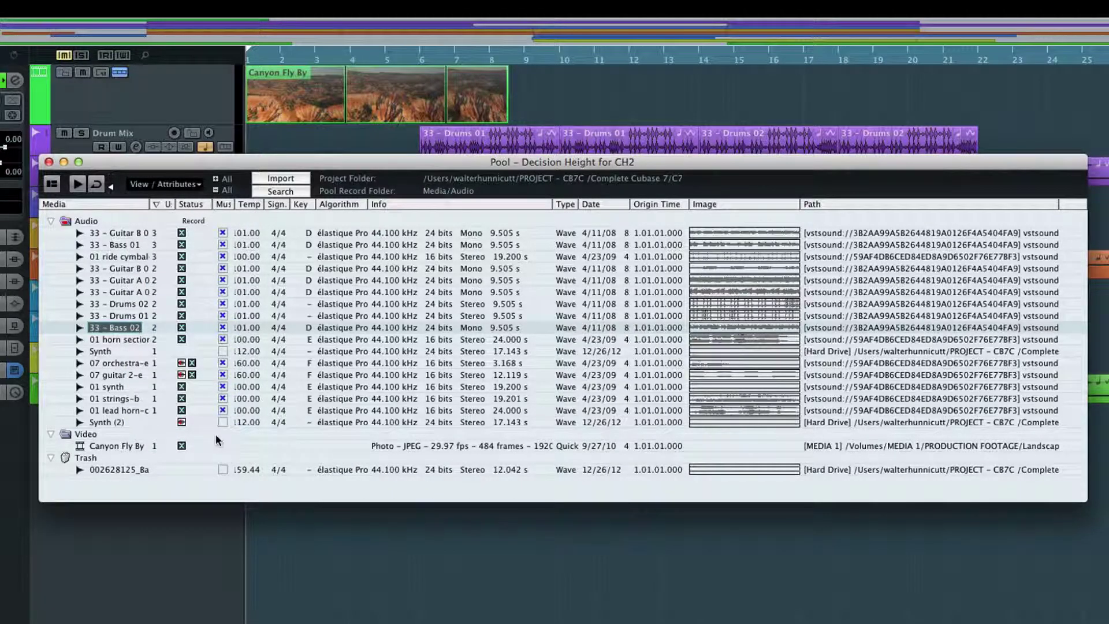
pyautogui.click(223, 260)
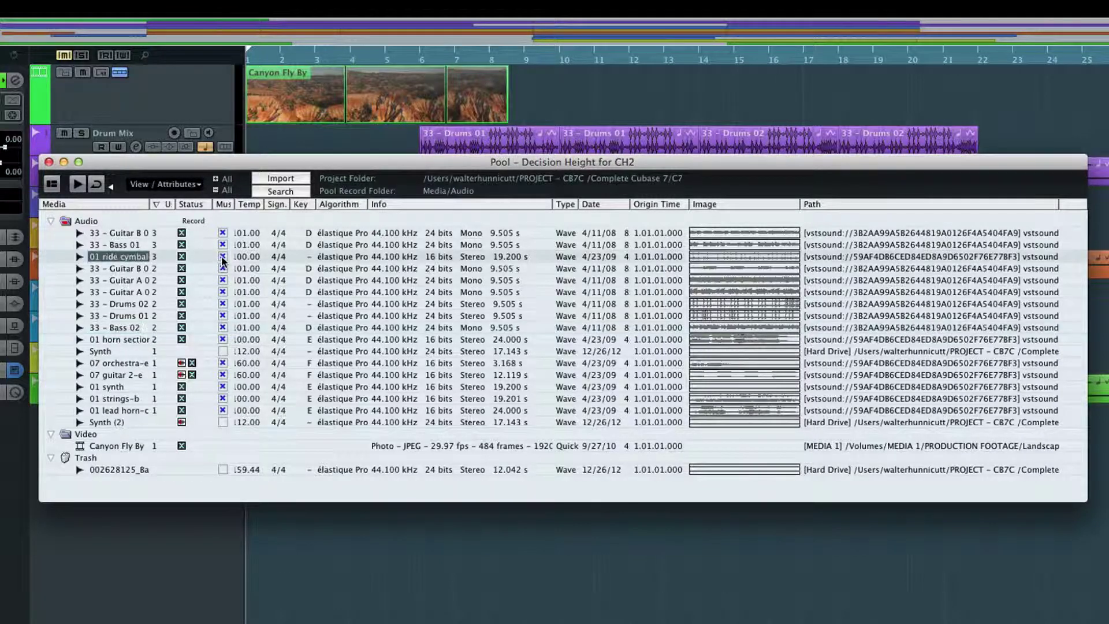
pyautogui.click(223, 257)
pyautogui.click(223, 268)
pyautogui.click(223, 280)
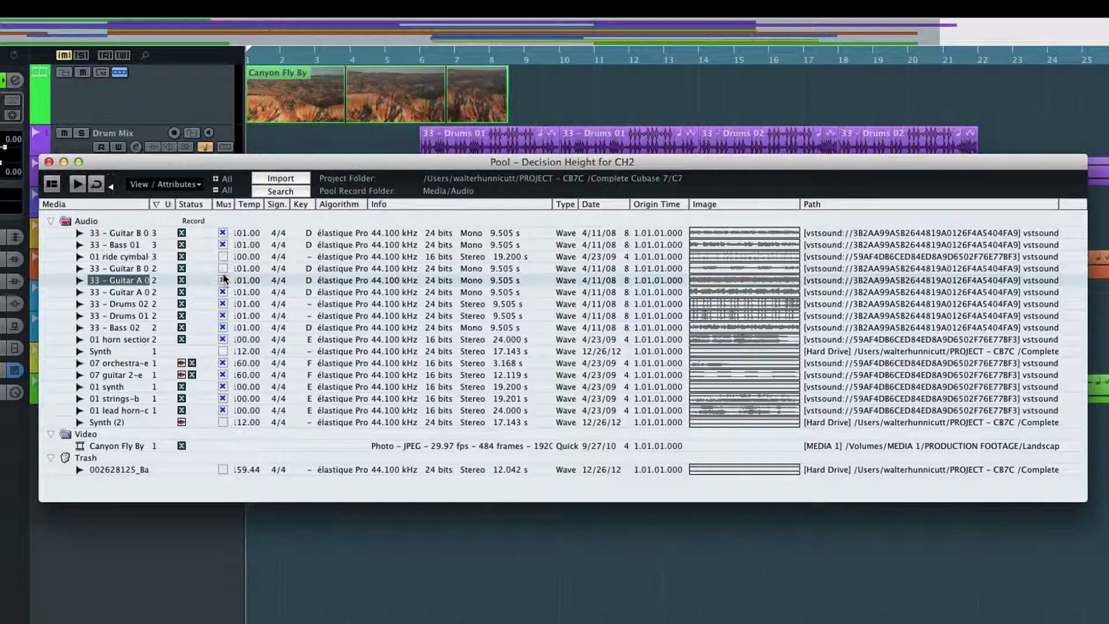
pyautogui.click(223, 268)
pyautogui.click(223, 256)
pyautogui.doubleClick(250, 256)
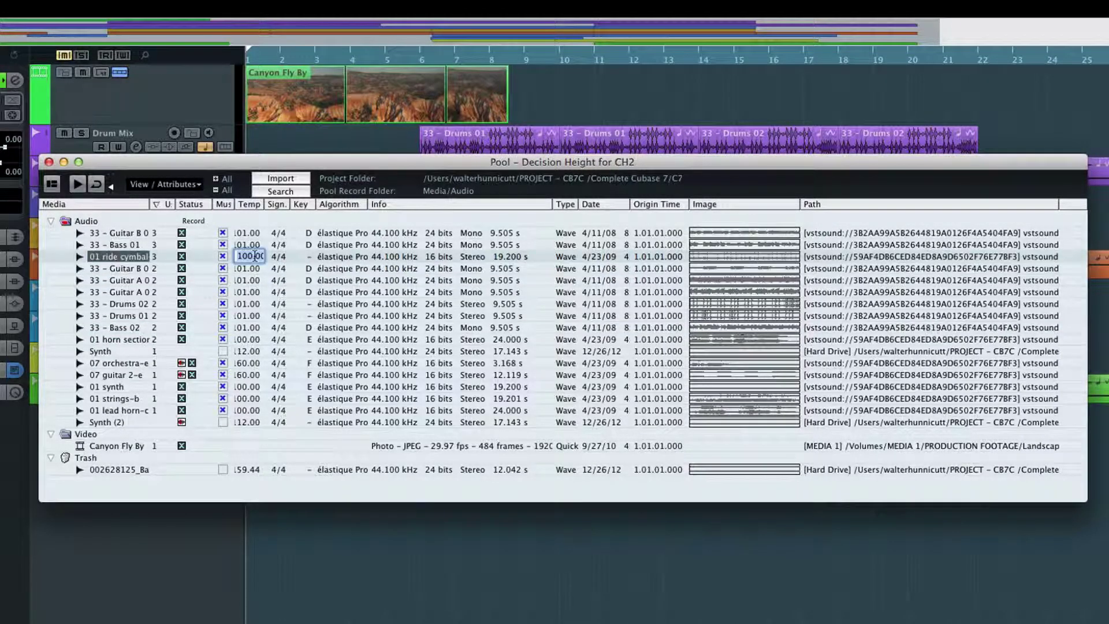
pyautogui.click(312, 258)
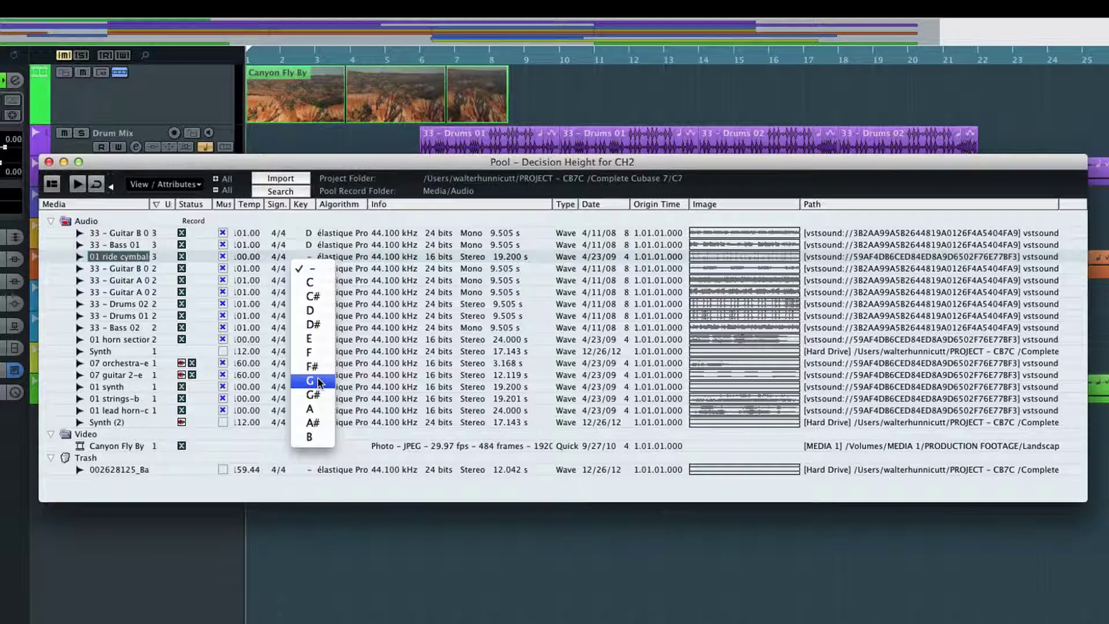
pyautogui.click(308, 255)
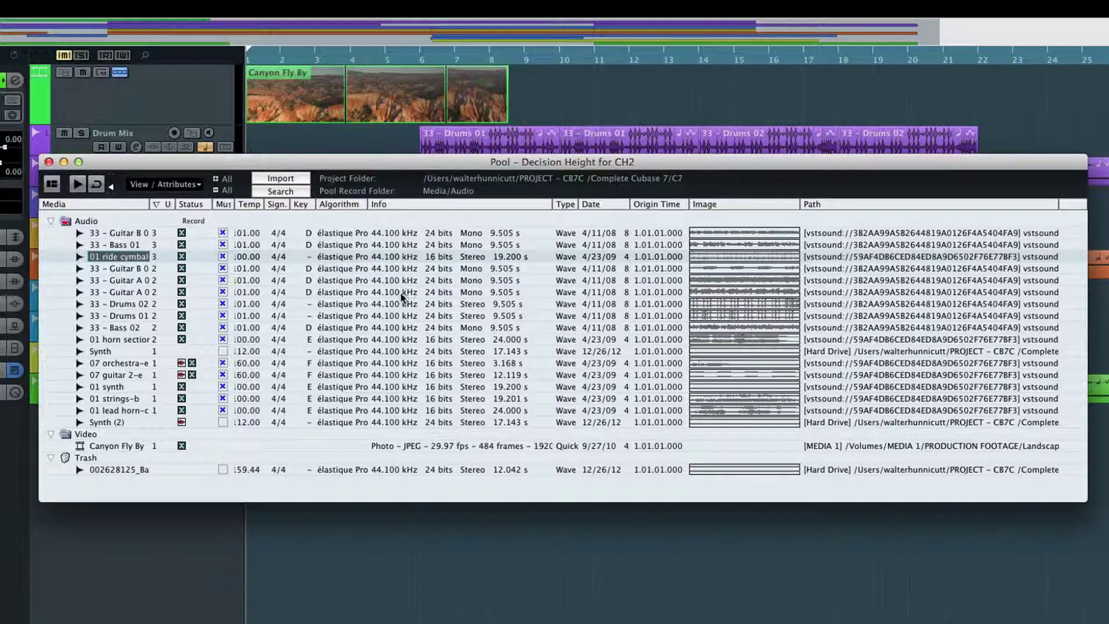
pyautogui.click(297, 180)
pyautogui.press('space')
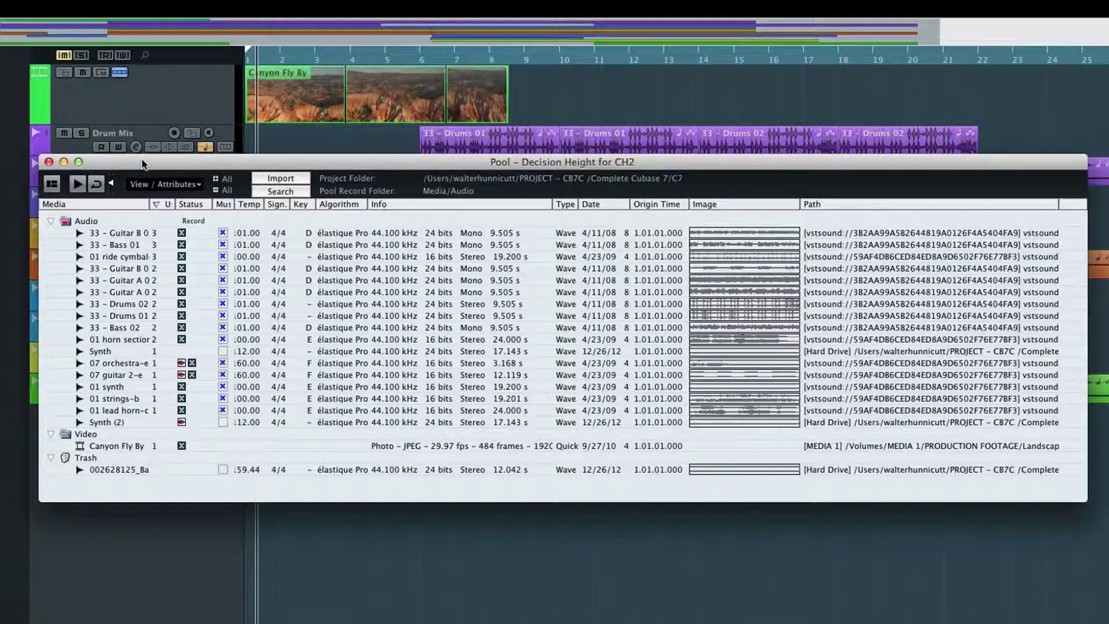
# Step: Search the PRODUCTION MUSIC folder for media files named 'Techno'
pyautogui.click(280, 193)
pyautogui.click(126, 368)
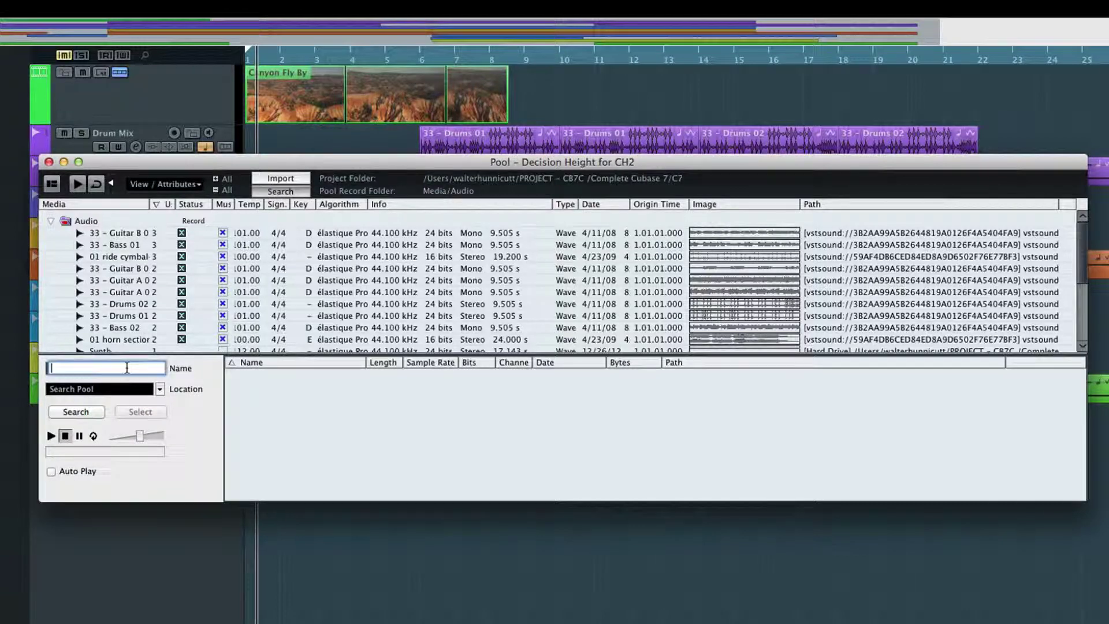
pyautogui.write('Tech')
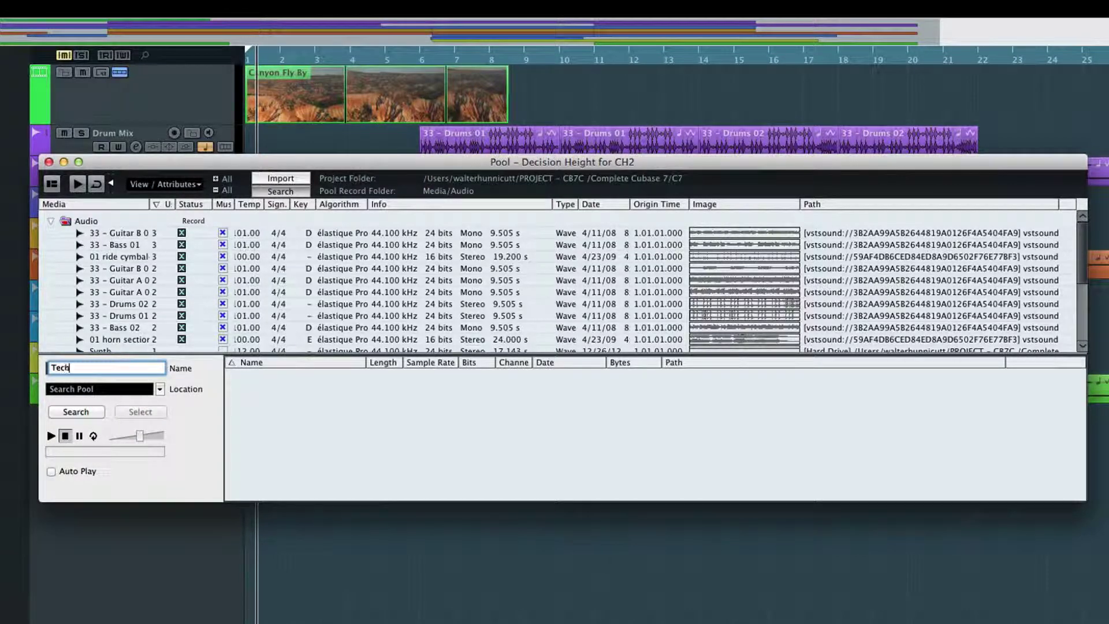
pyautogui.write('no')
pyautogui.click(160, 389)
pyautogui.click(162, 534)
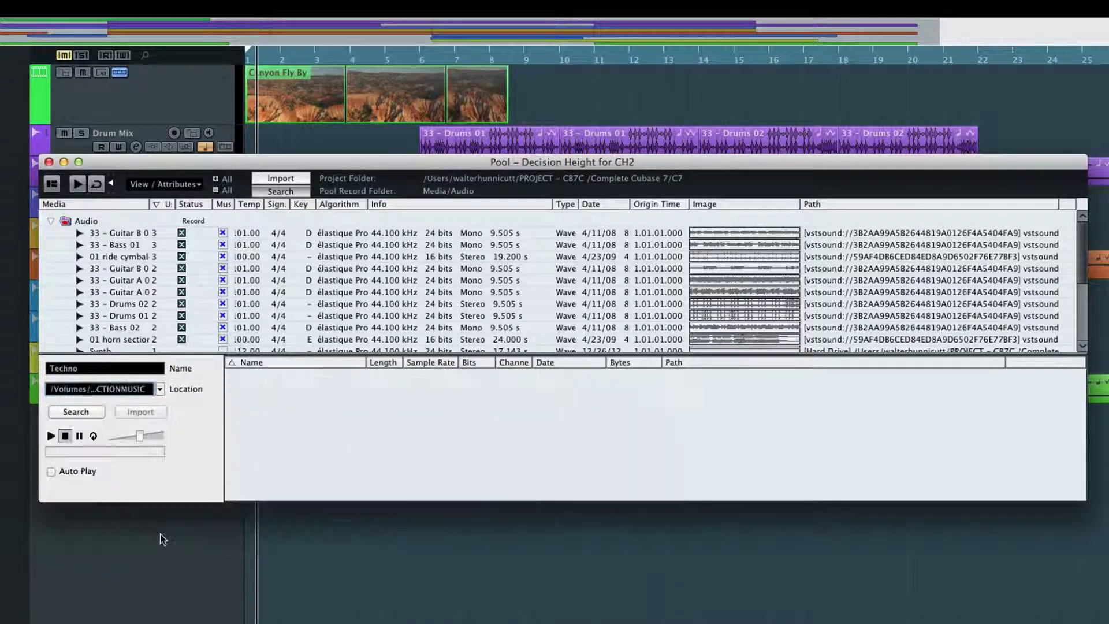
pyautogui.click(75, 412)
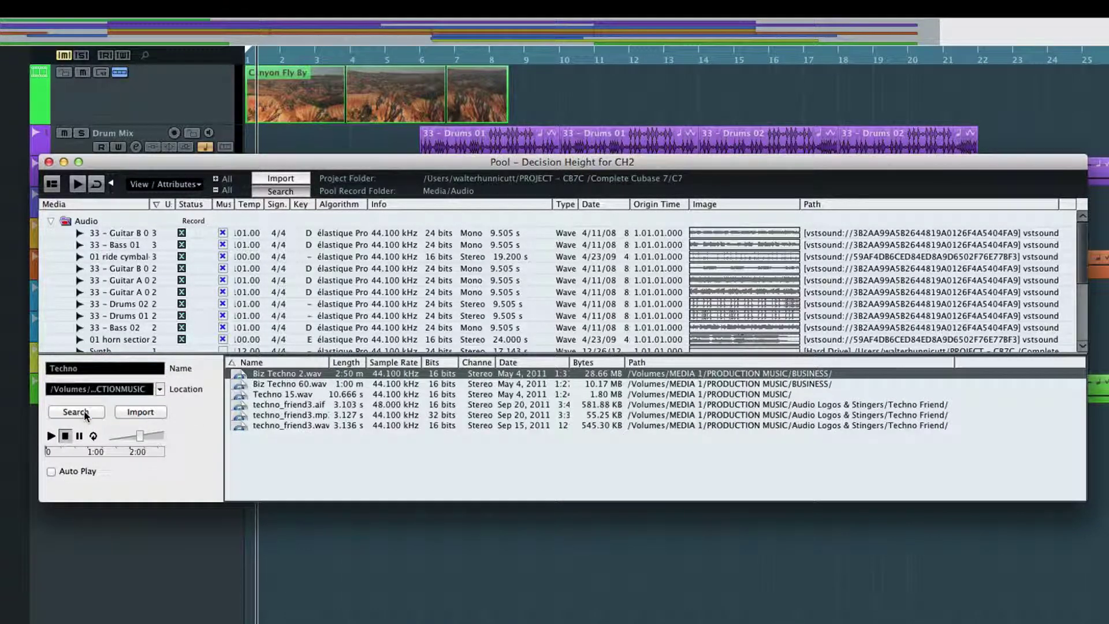
# Step: Preview Techno 15.wav at a raised volume, then stop it and import it
pyautogui.click(236, 394)
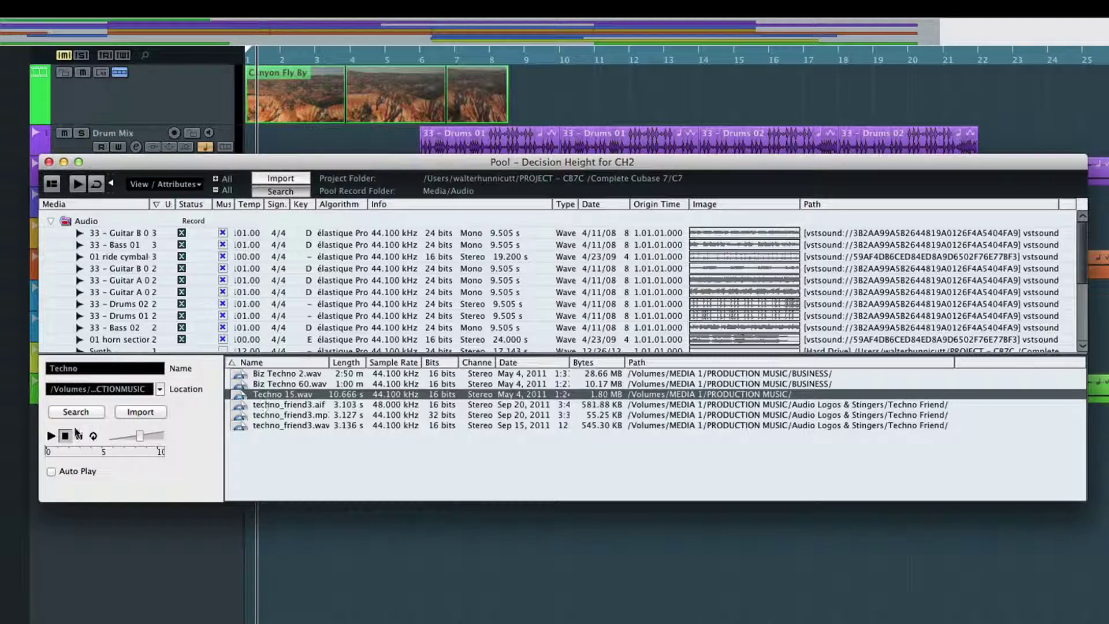
pyautogui.click(50, 436)
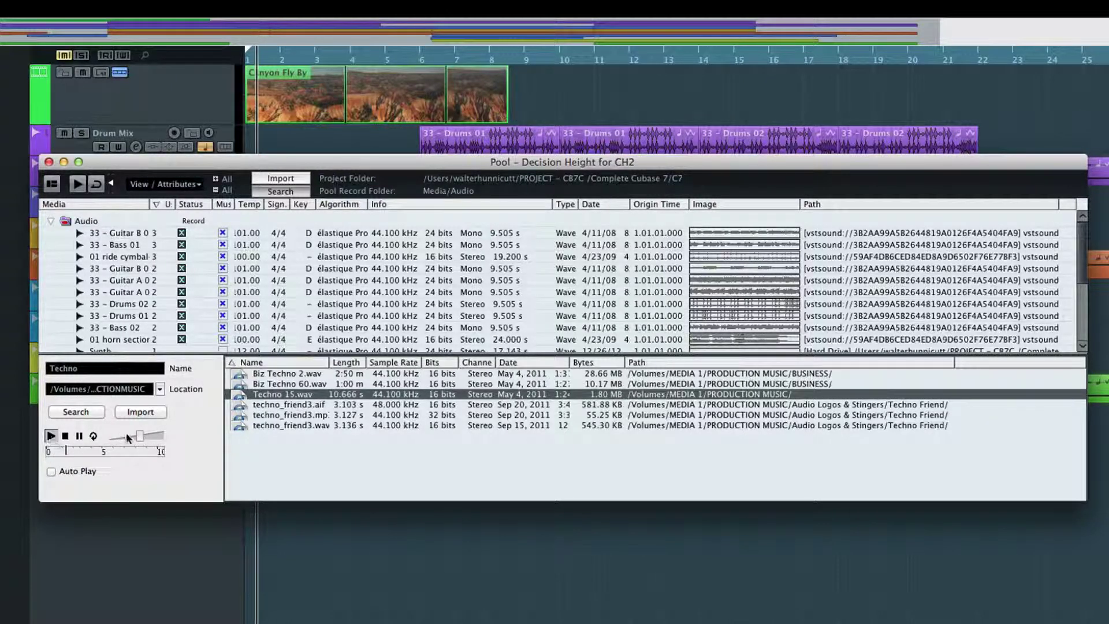
pyautogui.moveTo(146, 437); pyautogui.dragTo(154, 437)
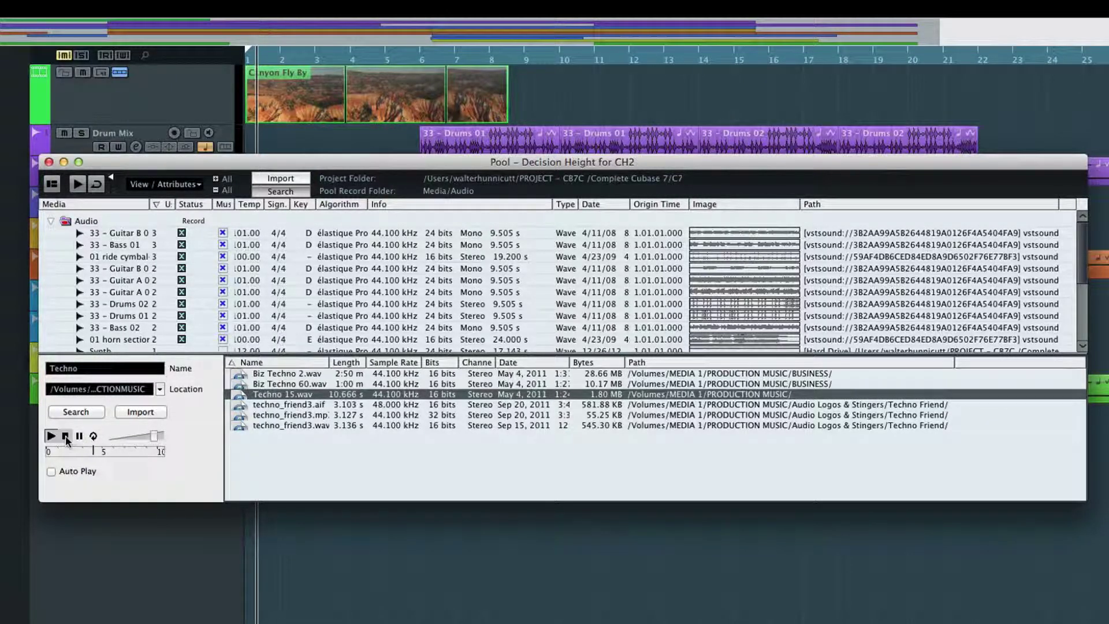
pyautogui.click(66, 437)
pyautogui.click(134, 415)
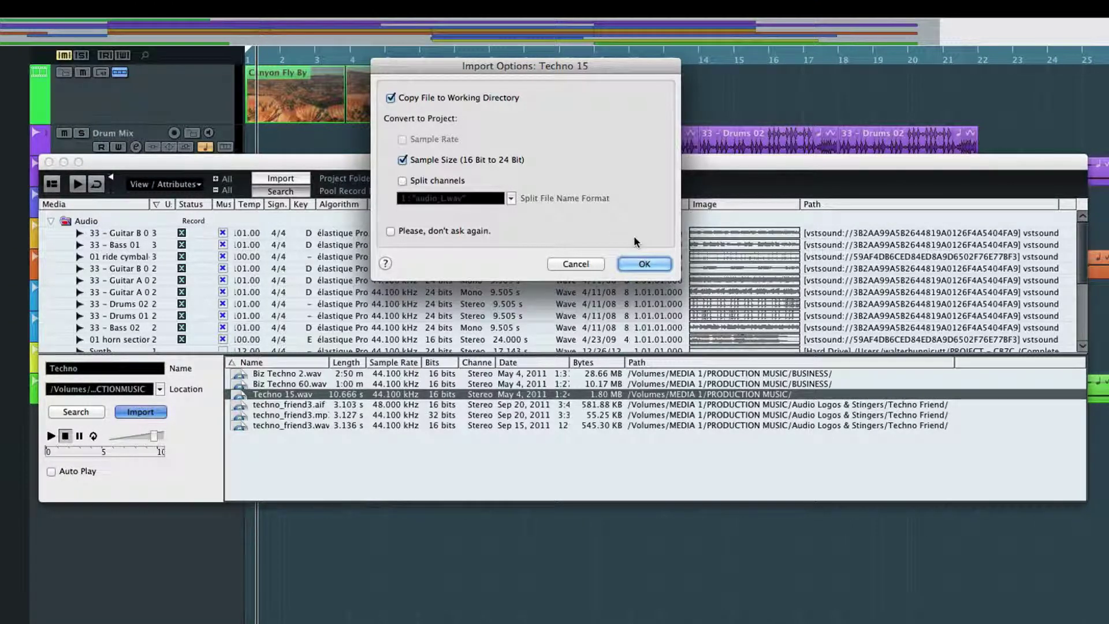
# Step: Accept the Import Options, copying Techno 15 to the working directory and converting to 24 bit
pyautogui.click(633, 261)
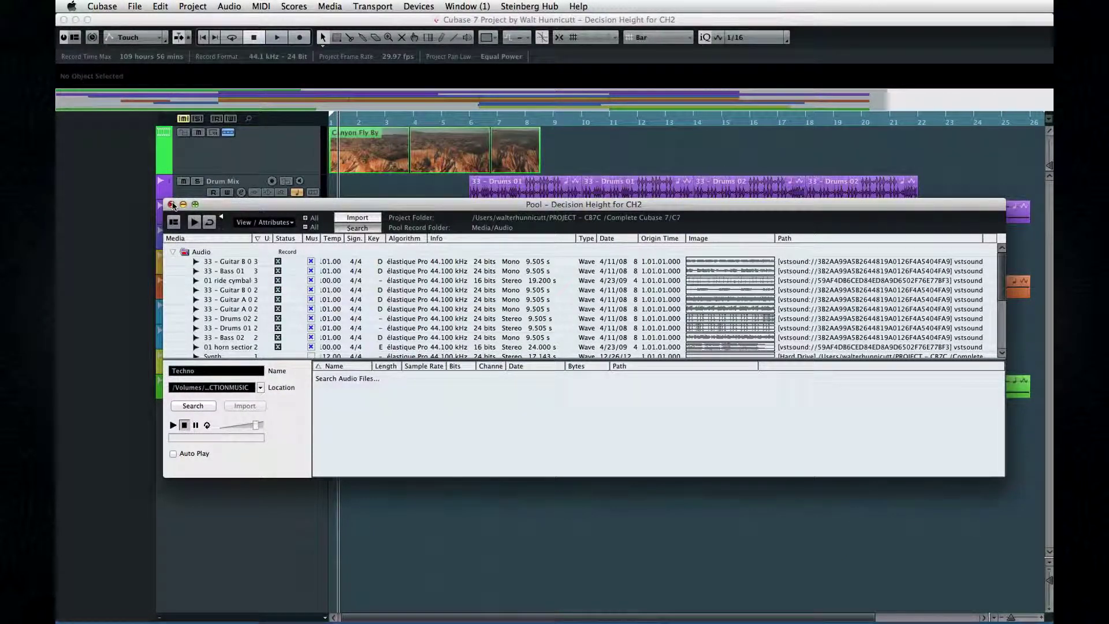
# Step: Set the Editing-Audio preference On Import Audio Files to Use Settings
pyautogui.click(171, 203)
pyautogui.click(101, 6)
pyautogui.click(118, 39)
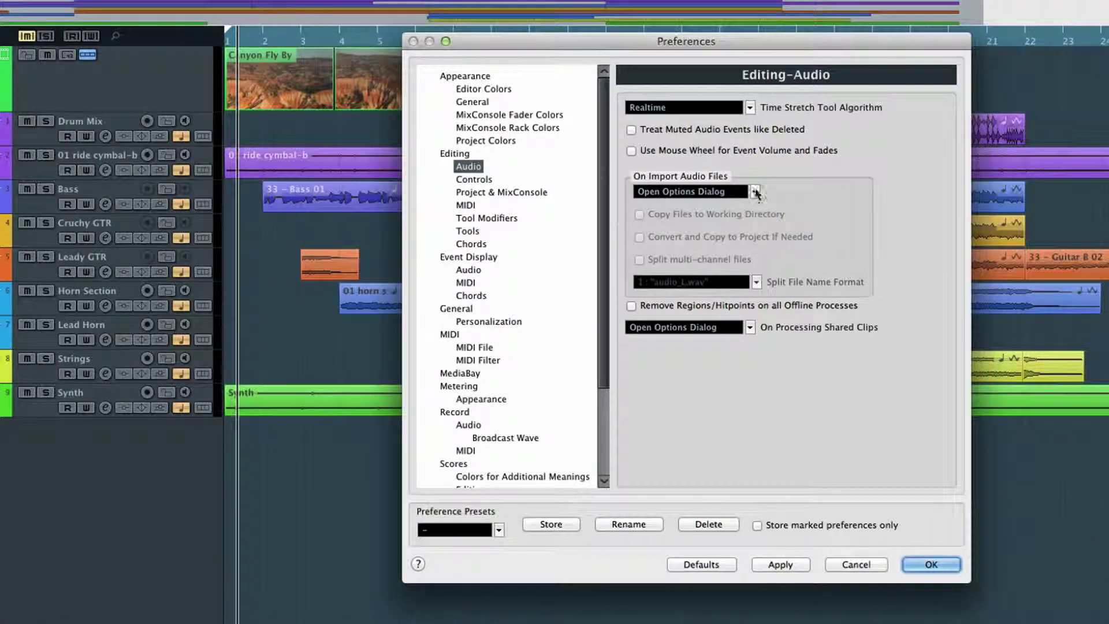
pyautogui.click(740, 207)
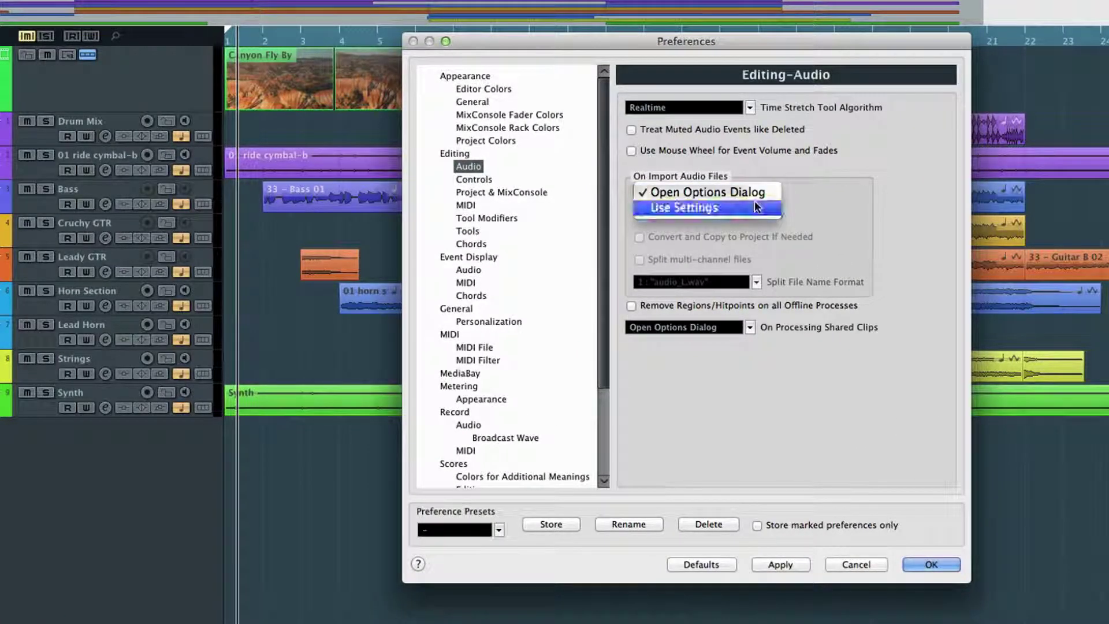
pyautogui.click(754, 203)
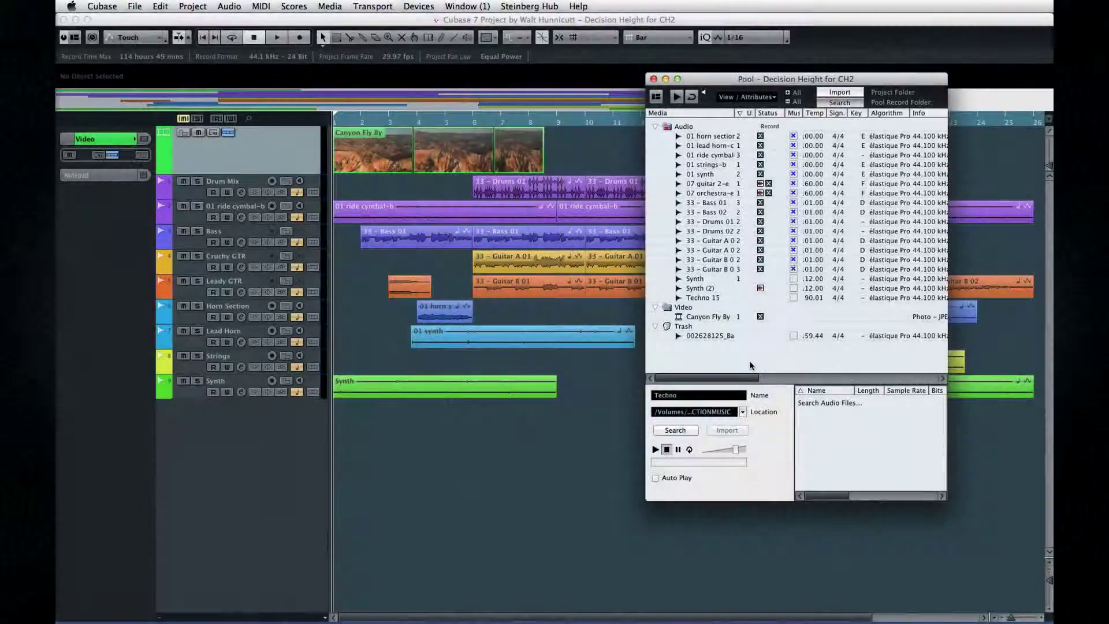
# Step: Start Import Medium from the Pool's context menu, then cancel it
pyautogui.rightClick(816, 417)
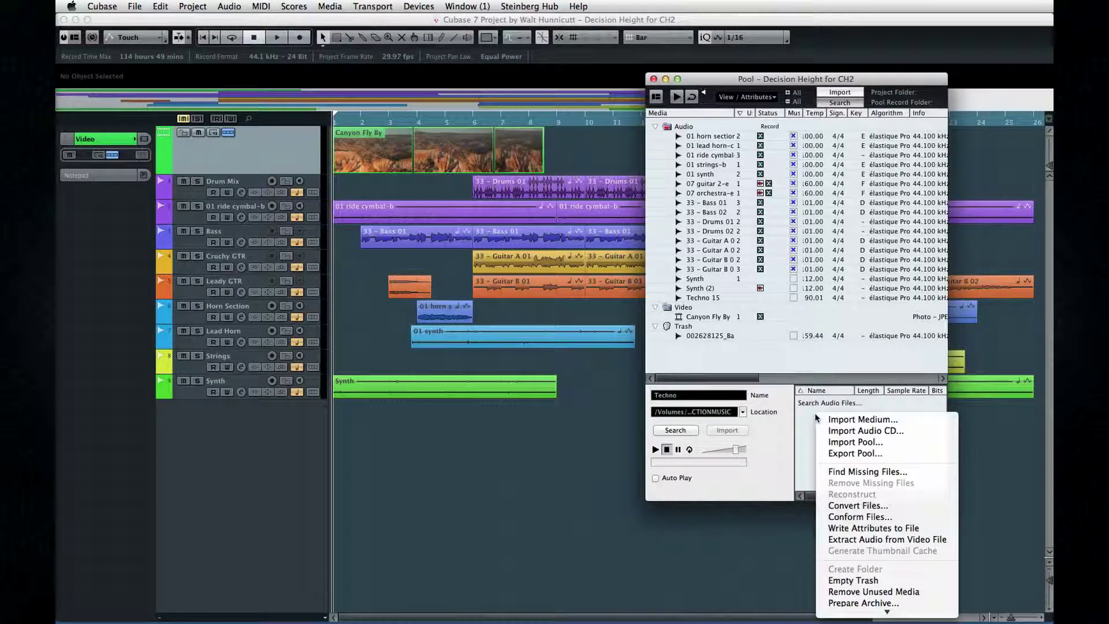
pyautogui.click(832, 422)
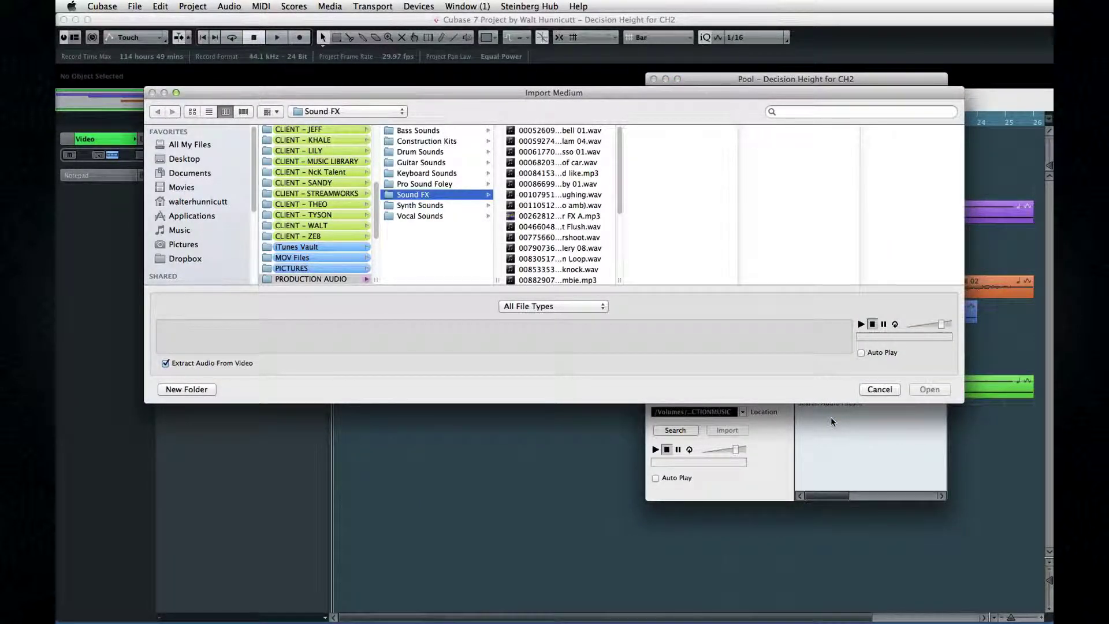
pyautogui.click(864, 389)
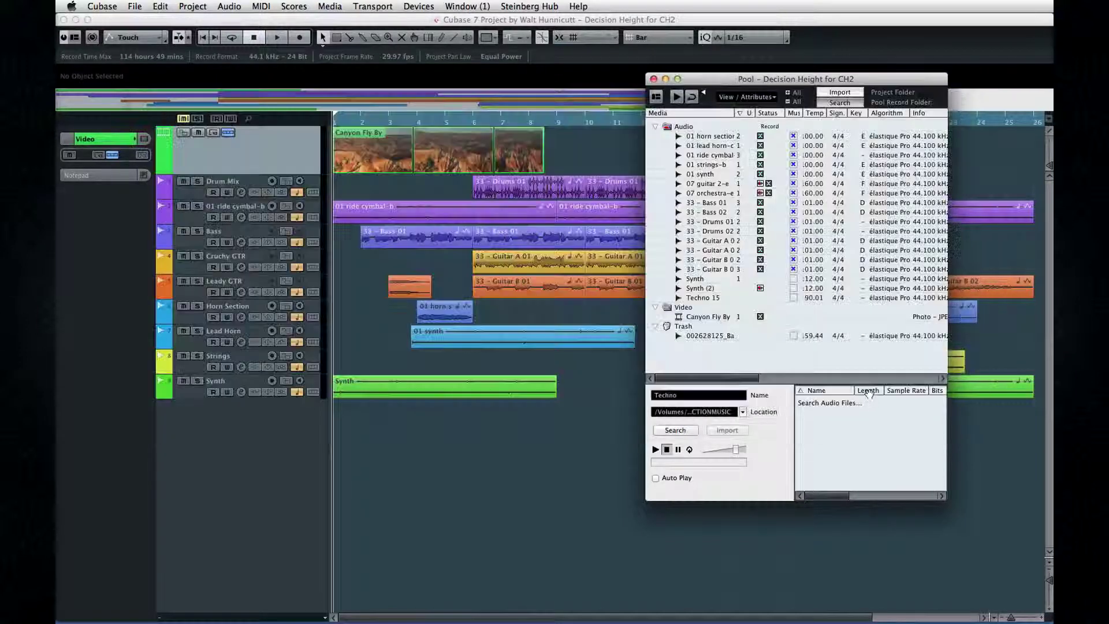
# Step: Drag 33 - Guitar B 02 from the Pool into the Strings lane and onto a new track below Synth
pyautogui.click(703, 270)
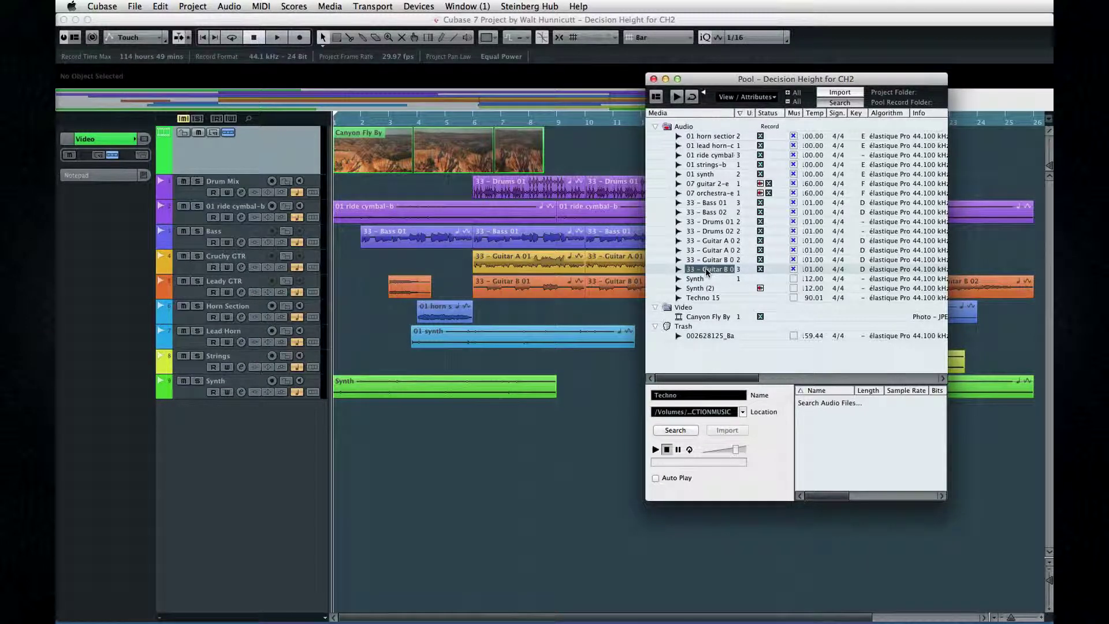
pyautogui.moveTo(705, 268); pyautogui.dragTo(495, 365)
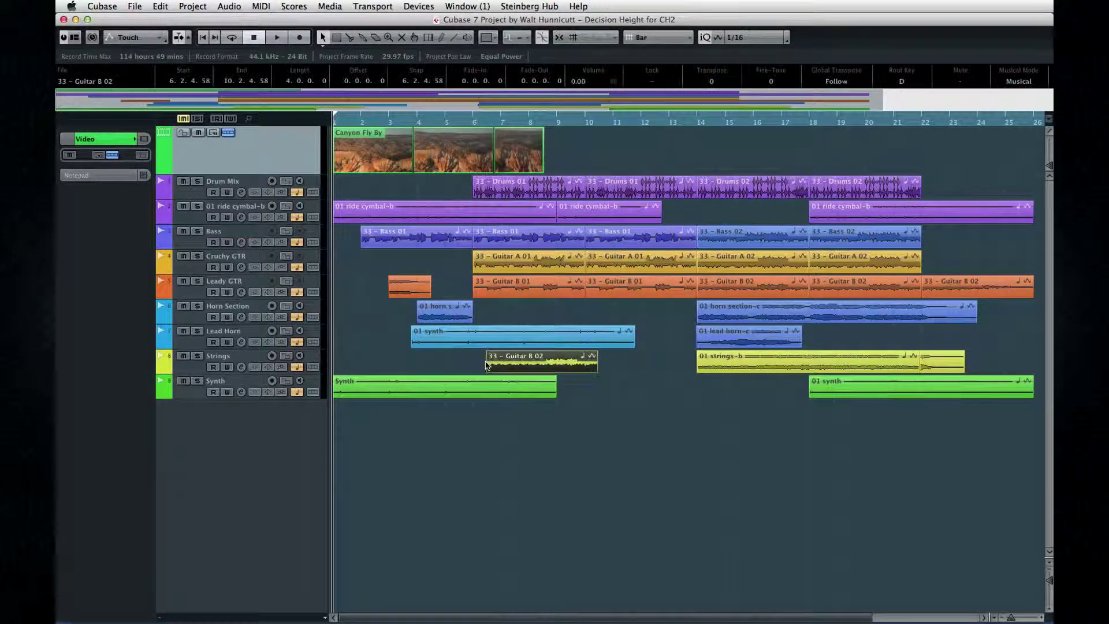
pyautogui.press('super+p')
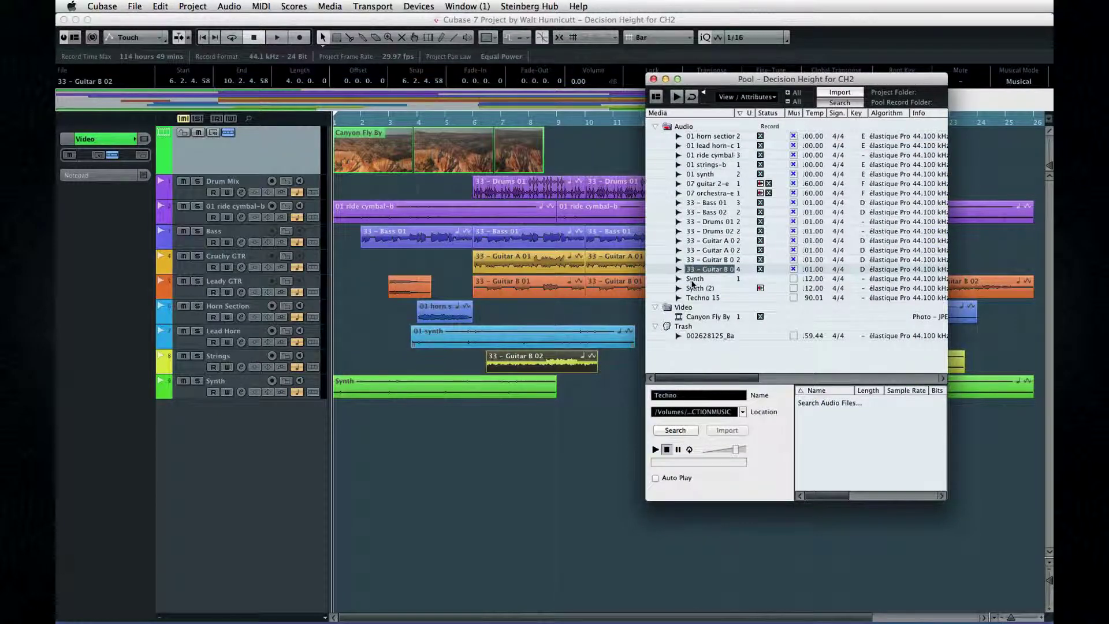
pyautogui.moveTo(695, 268); pyautogui.dragTo(499, 422)
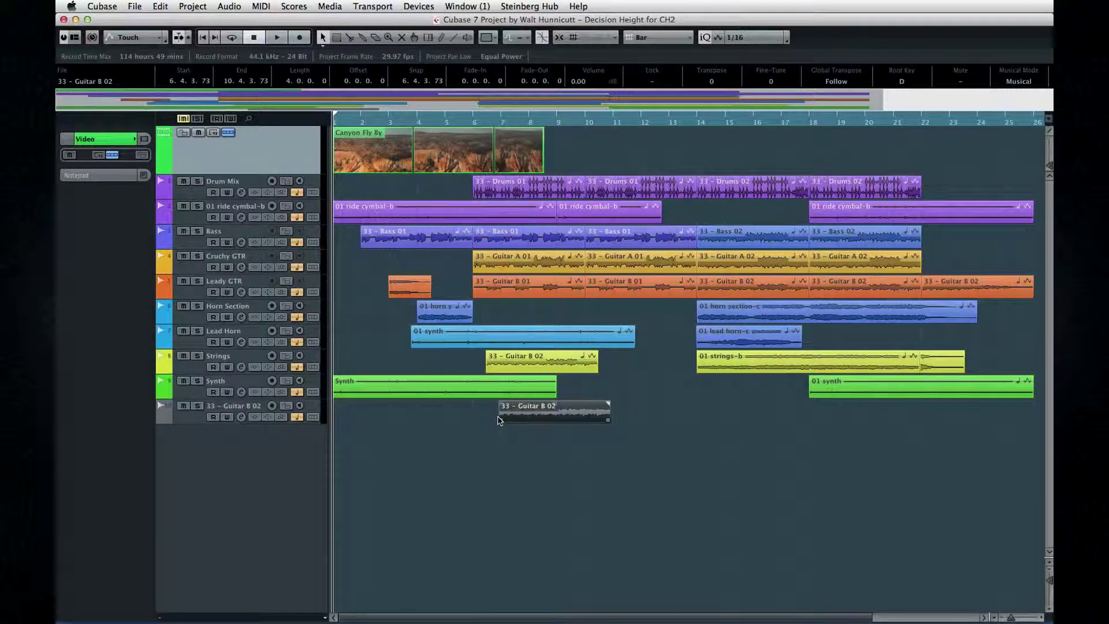
pyautogui.press('super+p')
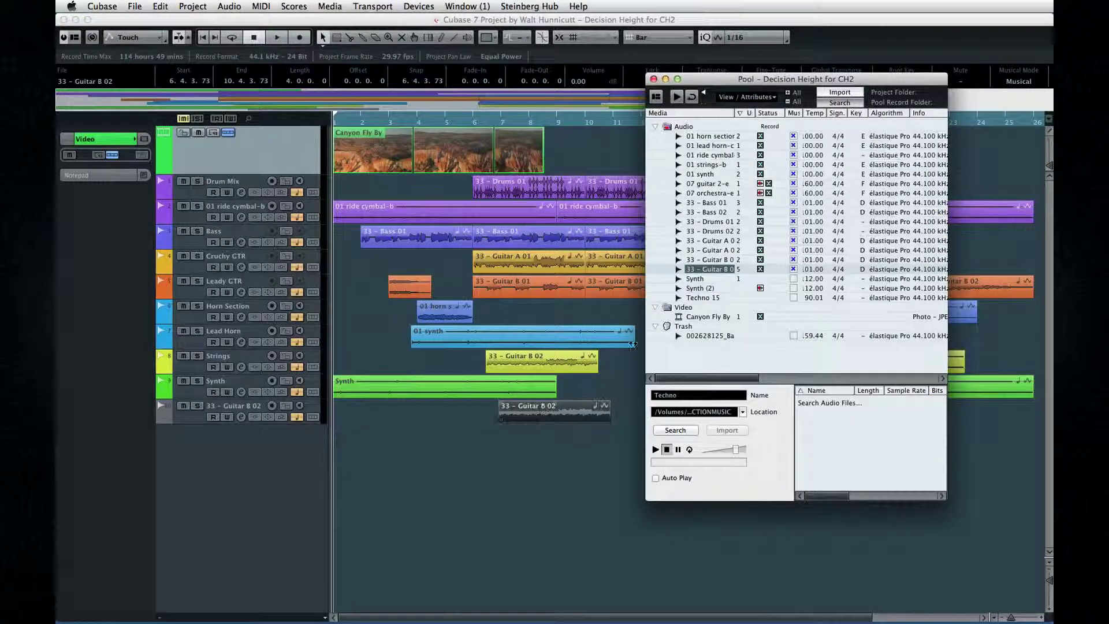
# Step: Insert 33 - Guitar B 02 into the project at the left locator, then select its events
pyautogui.rightClick(698, 267)
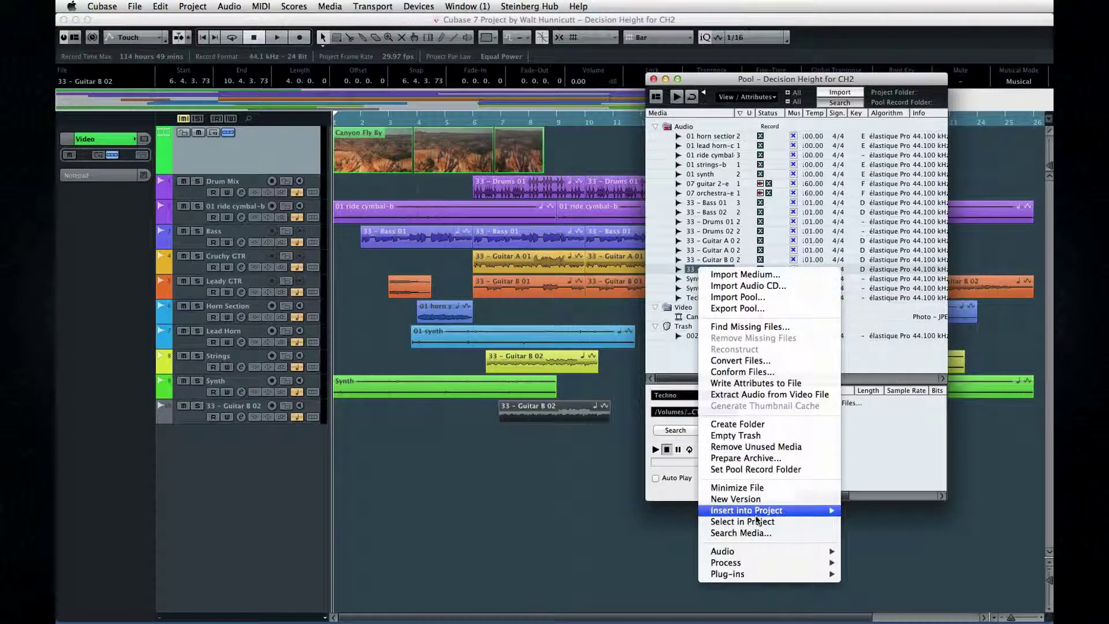
pyautogui.moveTo(756, 510)
pyautogui.click(860, 522)
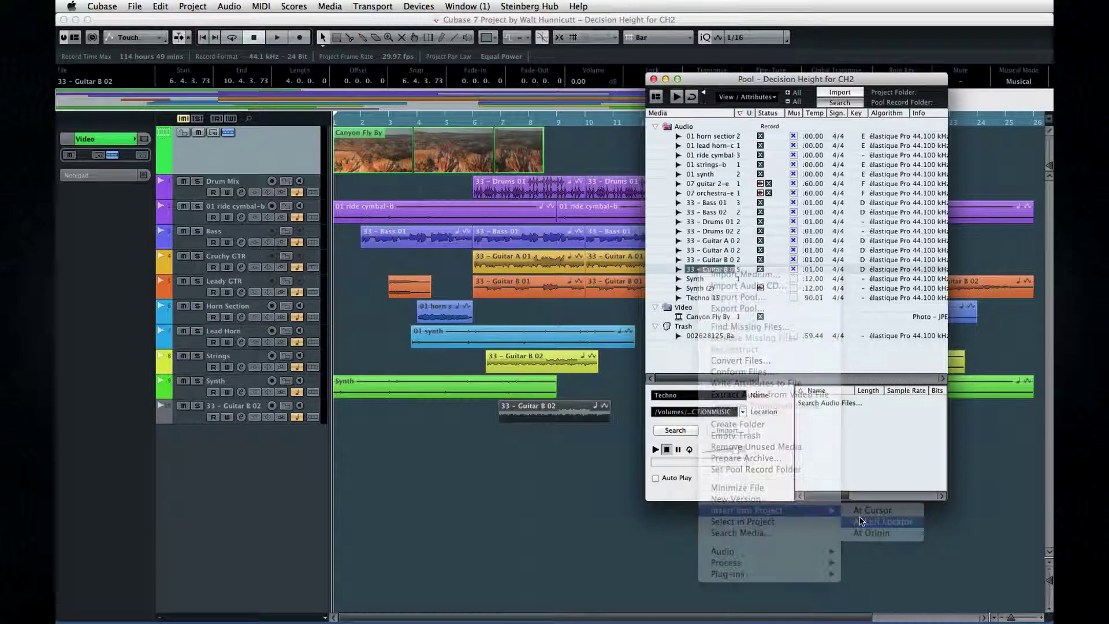
pyautogui.rightClick(680, 117)
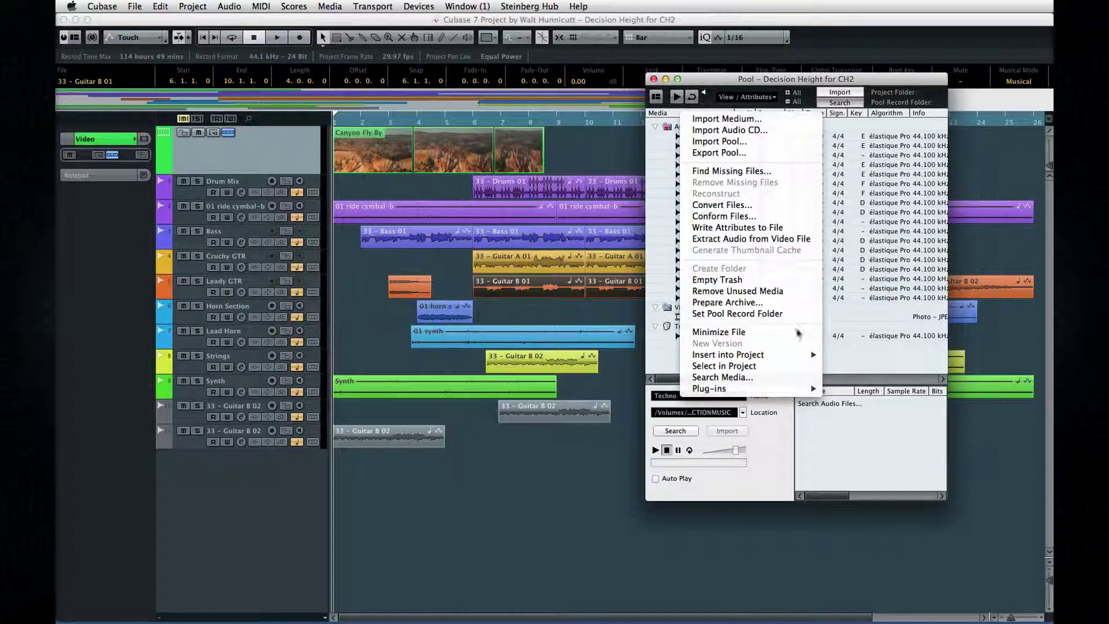
pyautogui.click(794, 373)
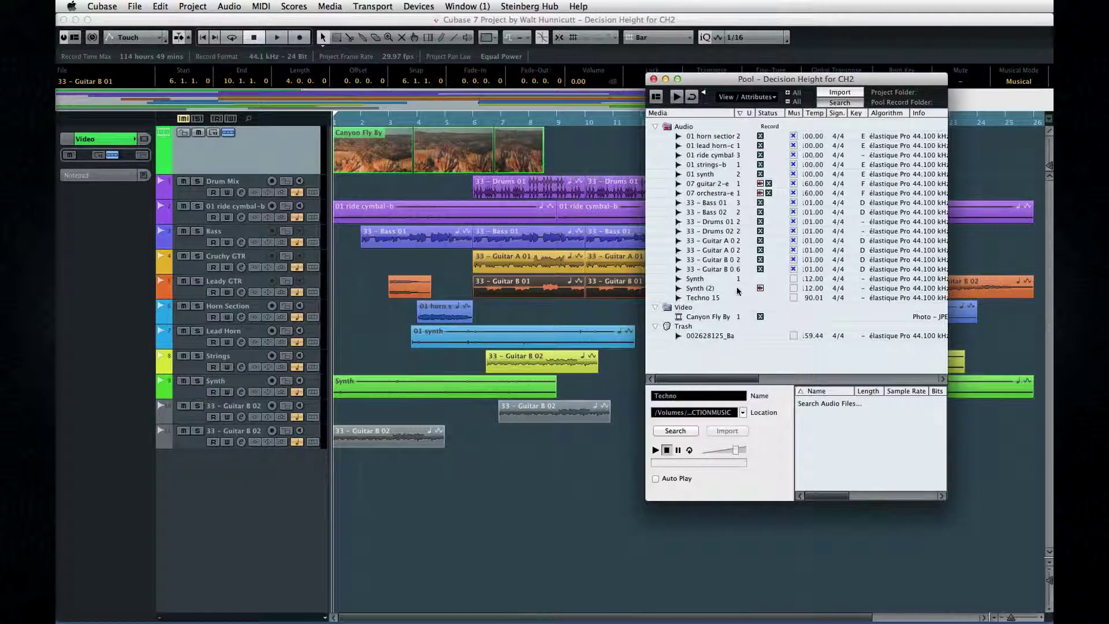
pyautogui.click(718, 261)
pyautogui.rightClick(718, 261)
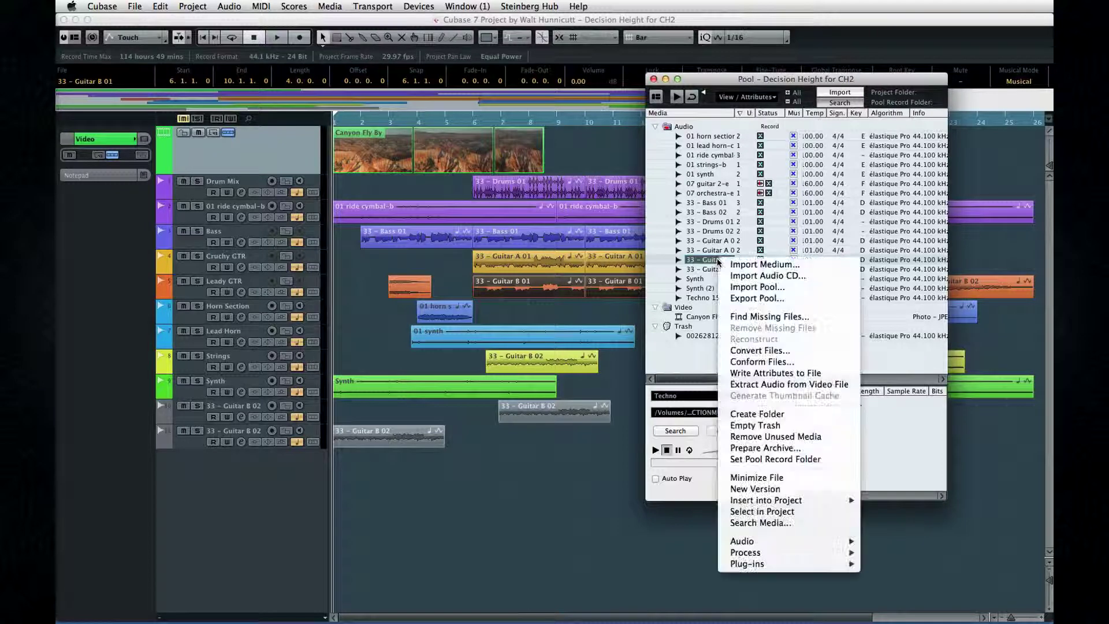
pyautogui.click(789, 511)
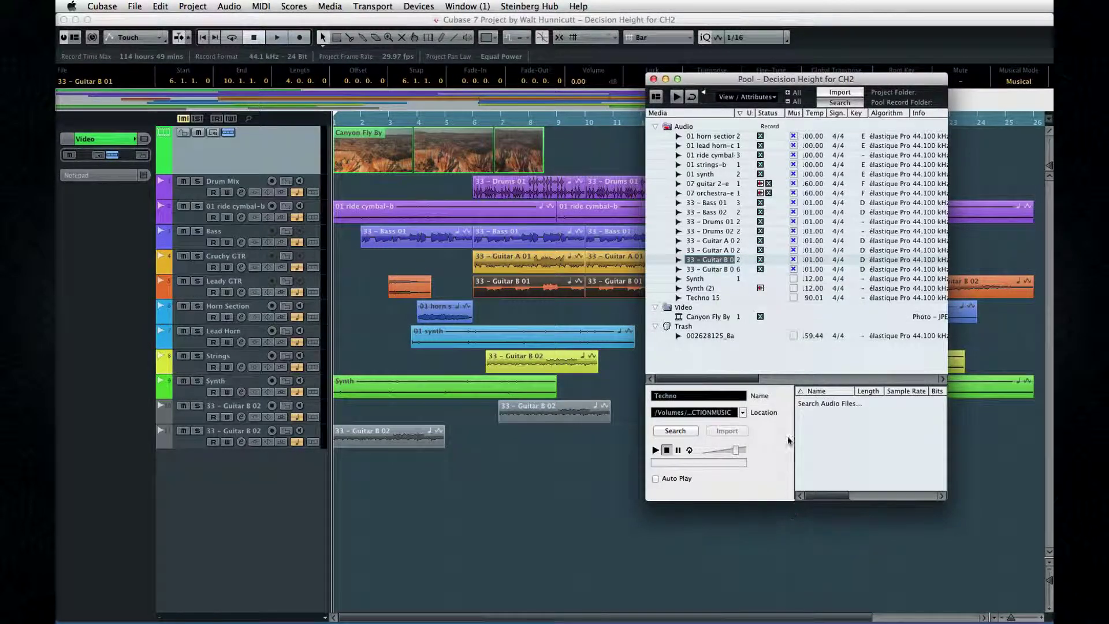
pyautogui.click(714, 270)
pyautogui.click(714, 212)
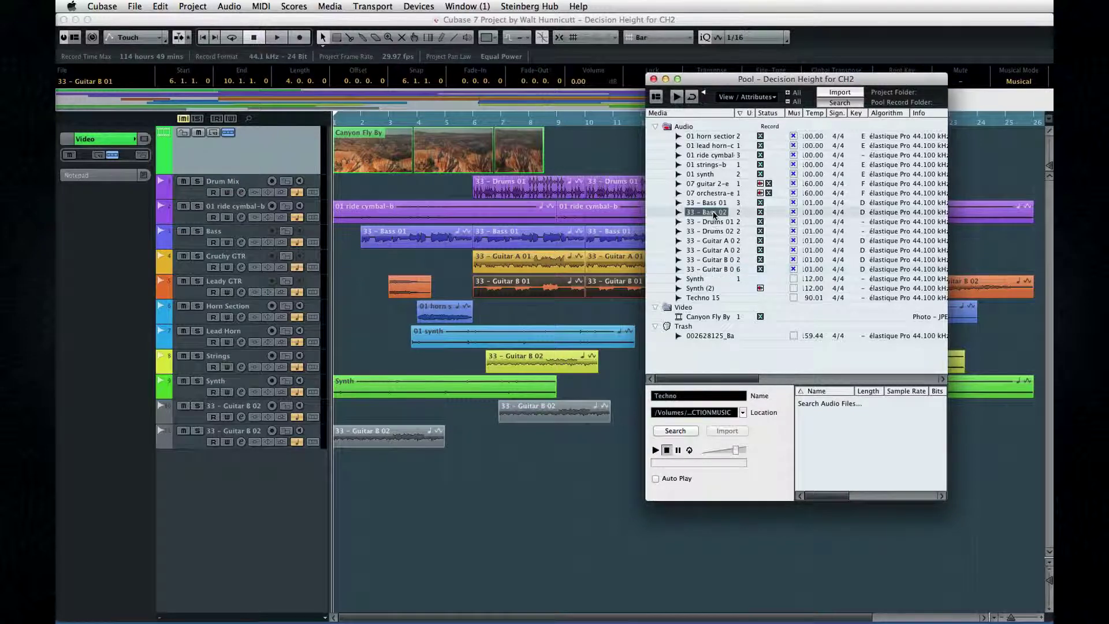
pyautogui.rightClick(714, 213)
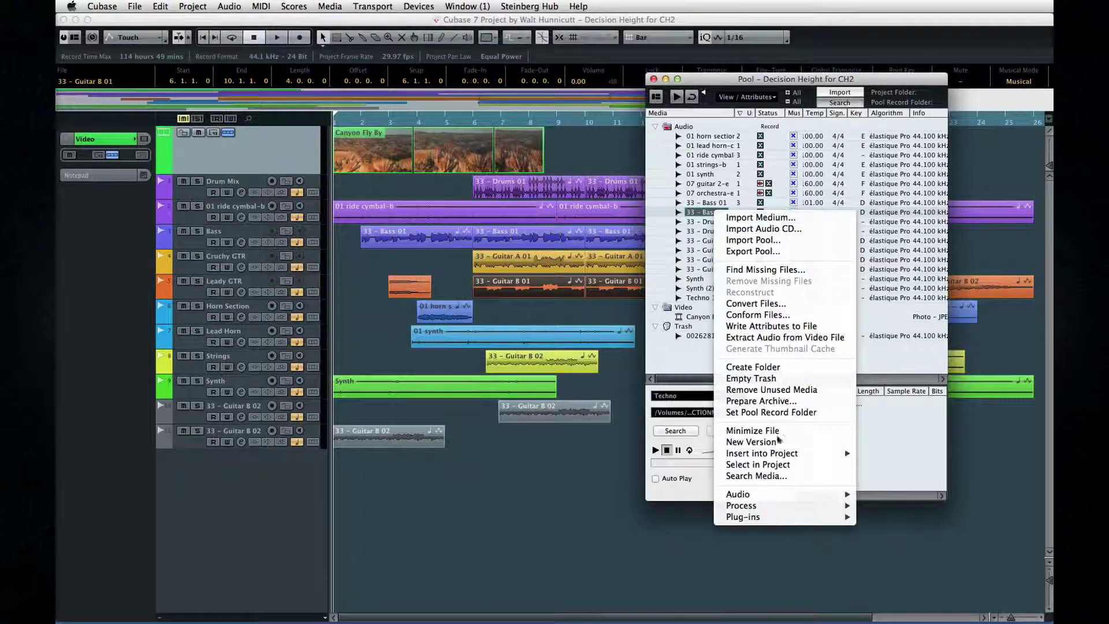
pyautogui.click(777, 466)
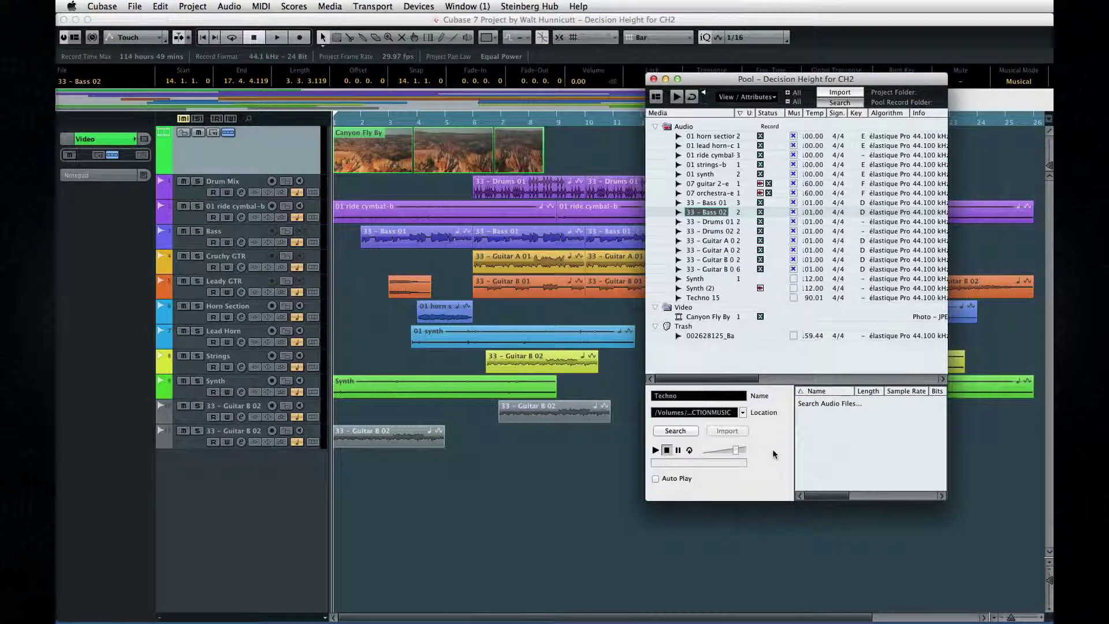
pyautogui.click(716, 184)
pyautogui.rightClick(717, 183)
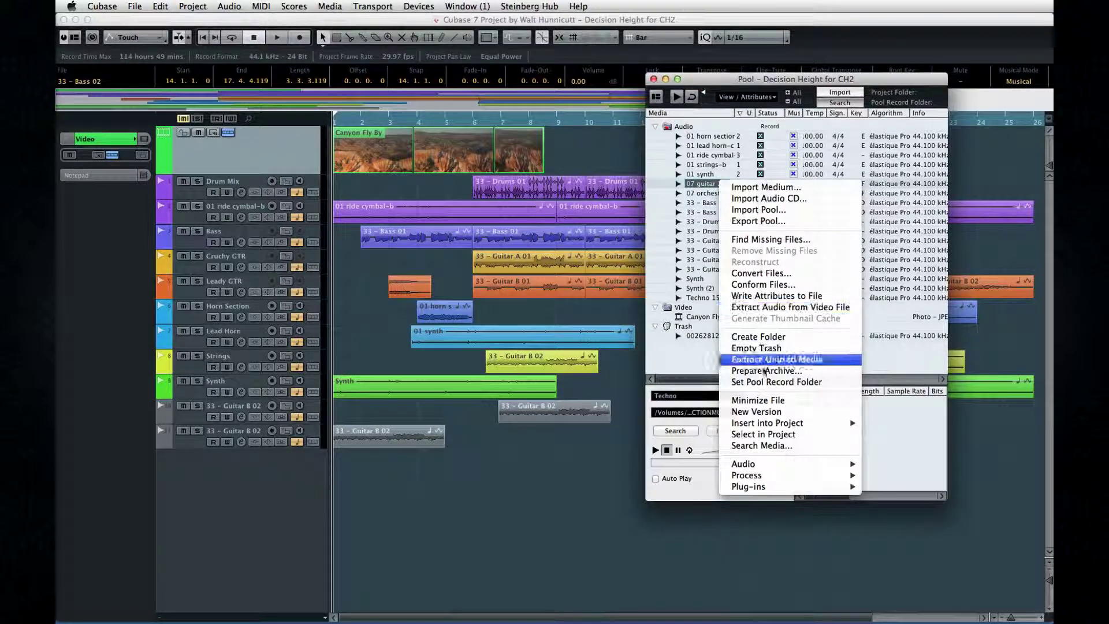
pyautogui.moveTo(788, 474)
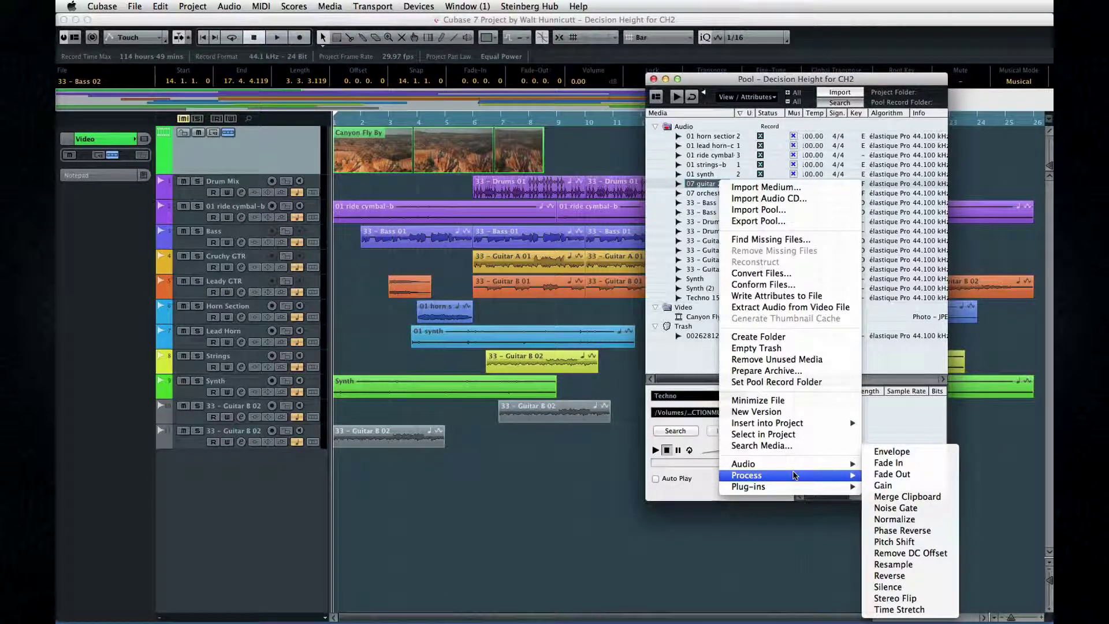
pyautogui.click(890, 428)
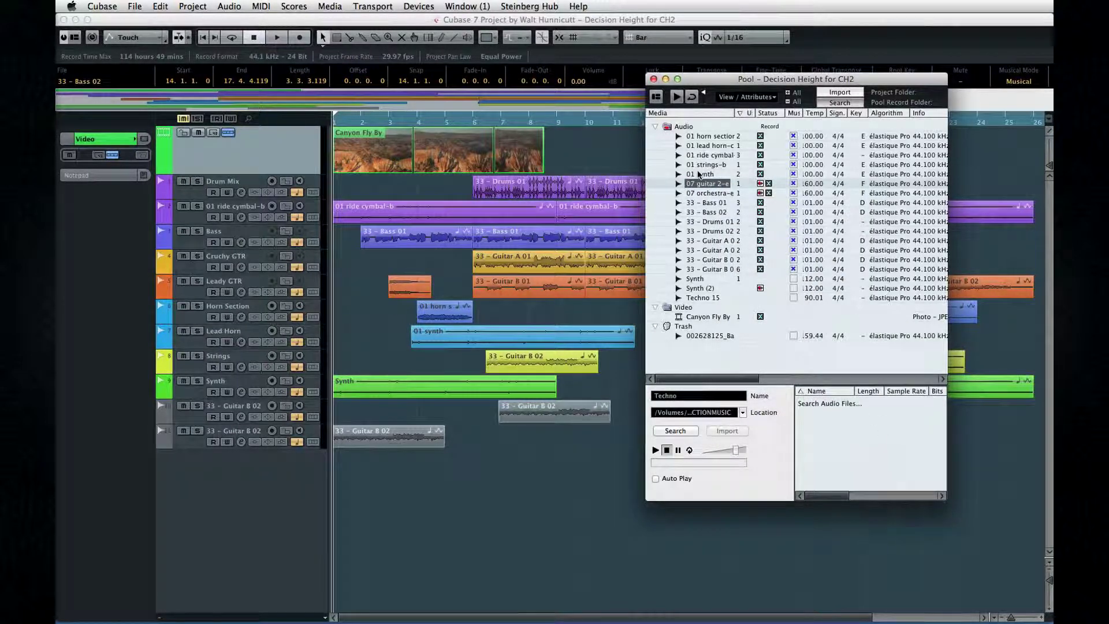
pyautogui.click(691, 155)
pyautogui.rightClick(690, 154)
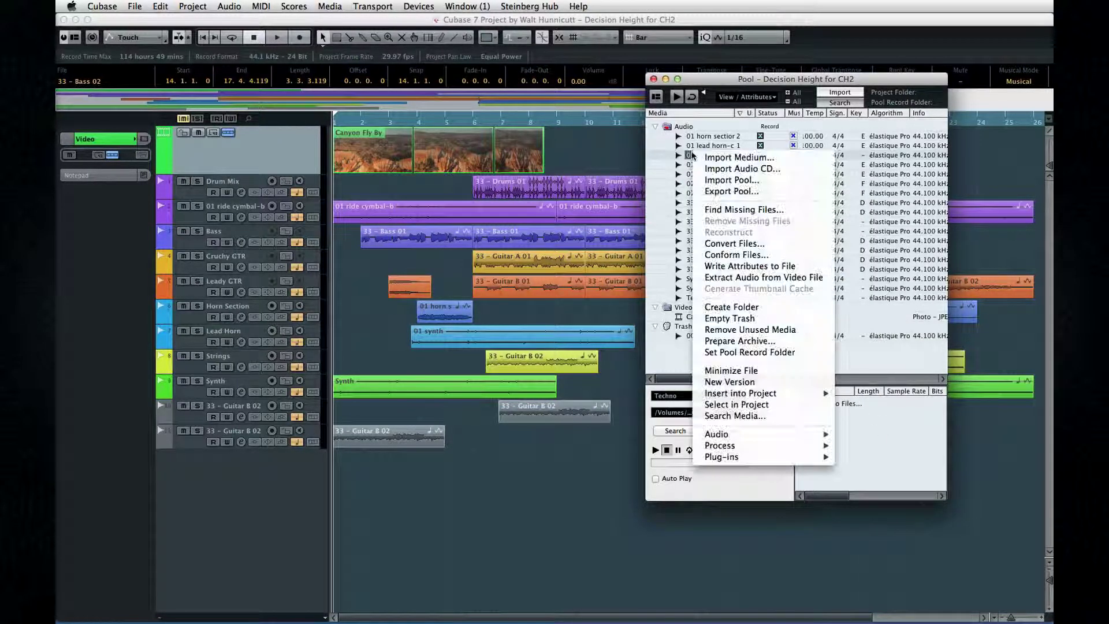
pyautogui.click(770, 370)
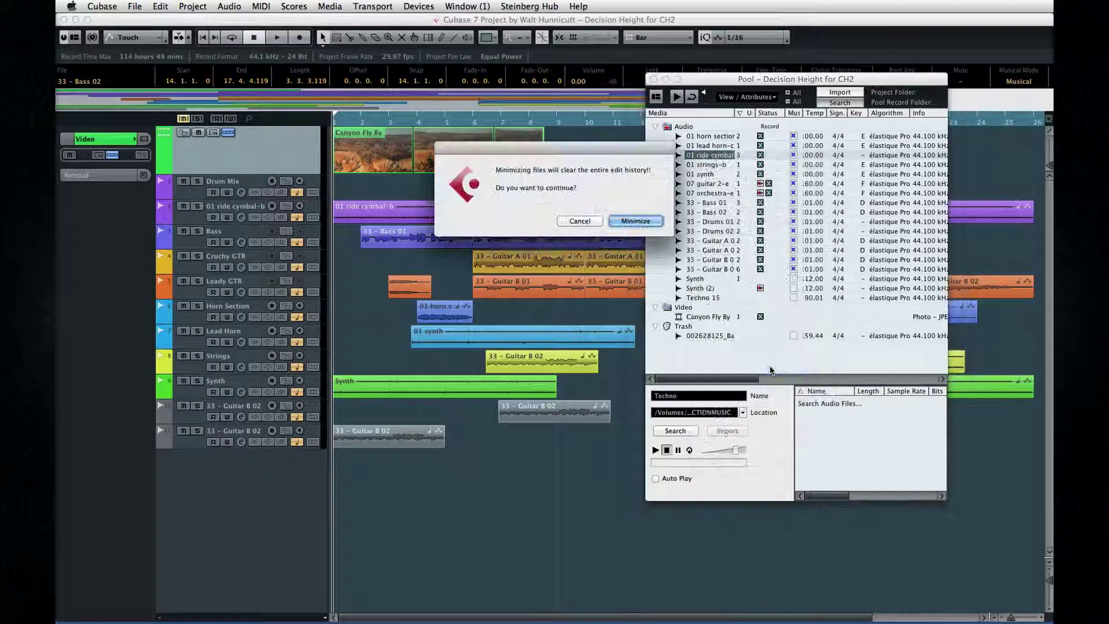
pyautogui.click(579, 221)
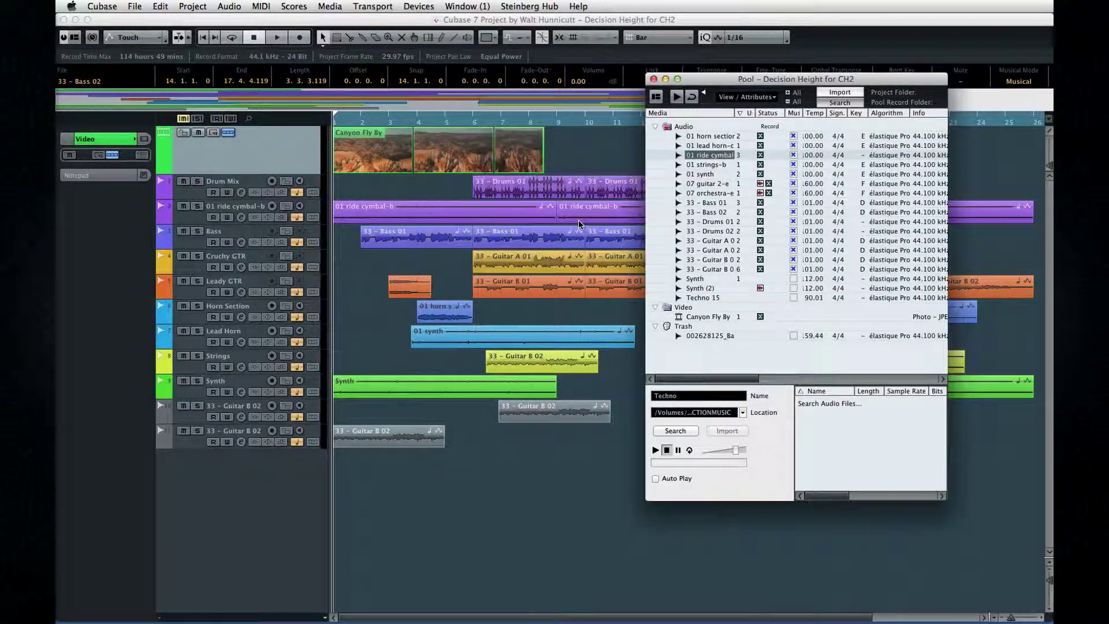
# Step: Run Prepare Archive from the 33 - Bass 02 clip, keeping edits non-permanent, then close the Pool
pyautogui.click(698, 214)
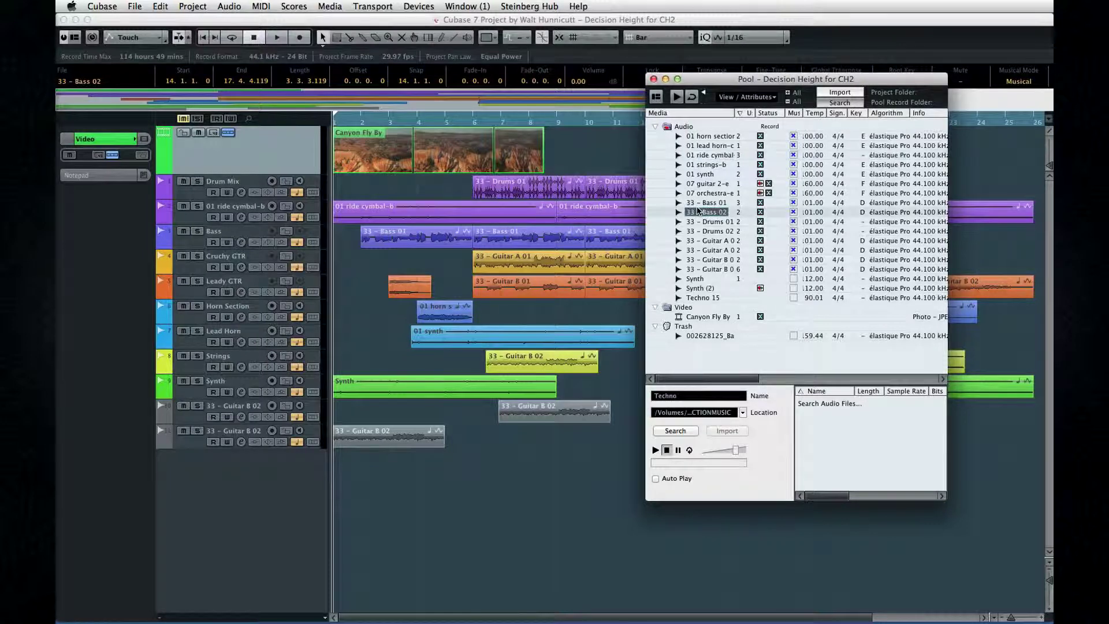
pyautogui.rightClick(698, 213)
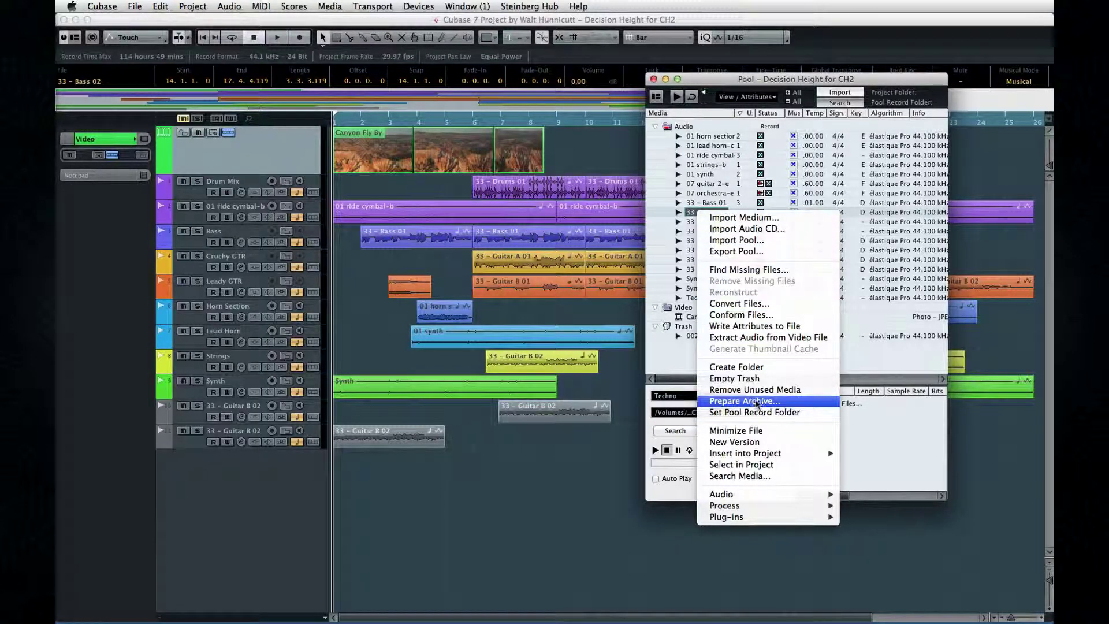
pyautogui.click(755, 400)
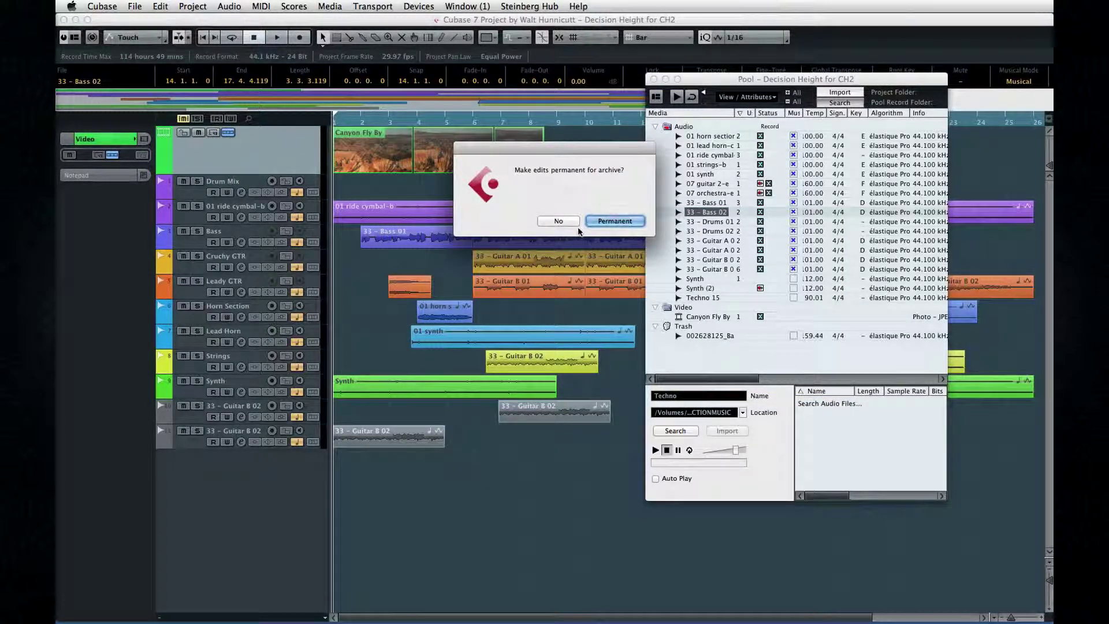
pyautogui.click(575, 222)
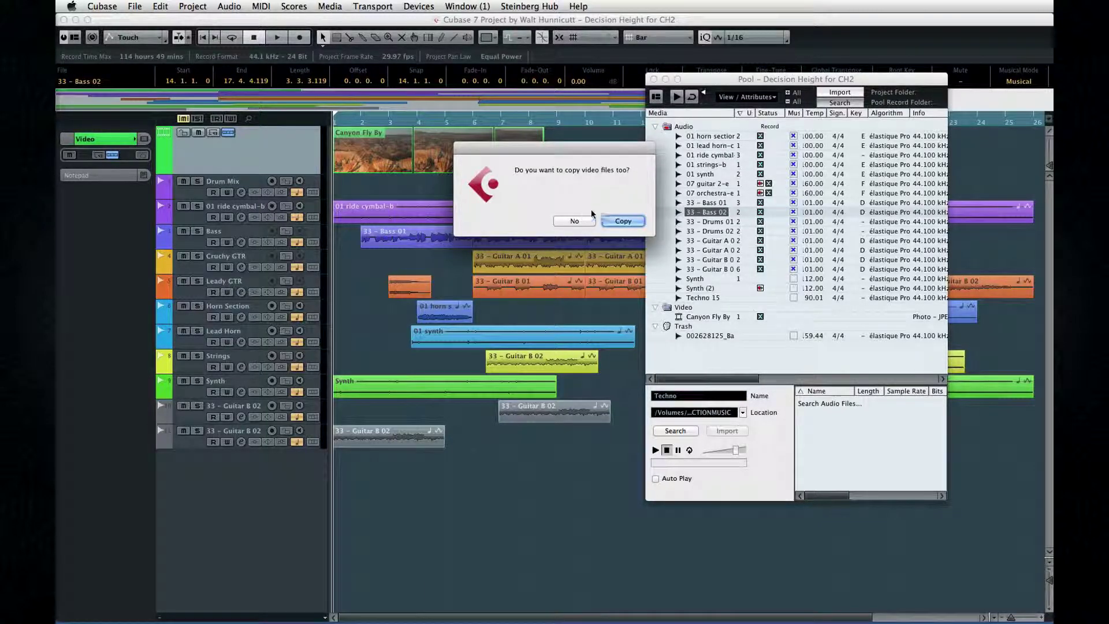
pyautogui.click(604, 217)
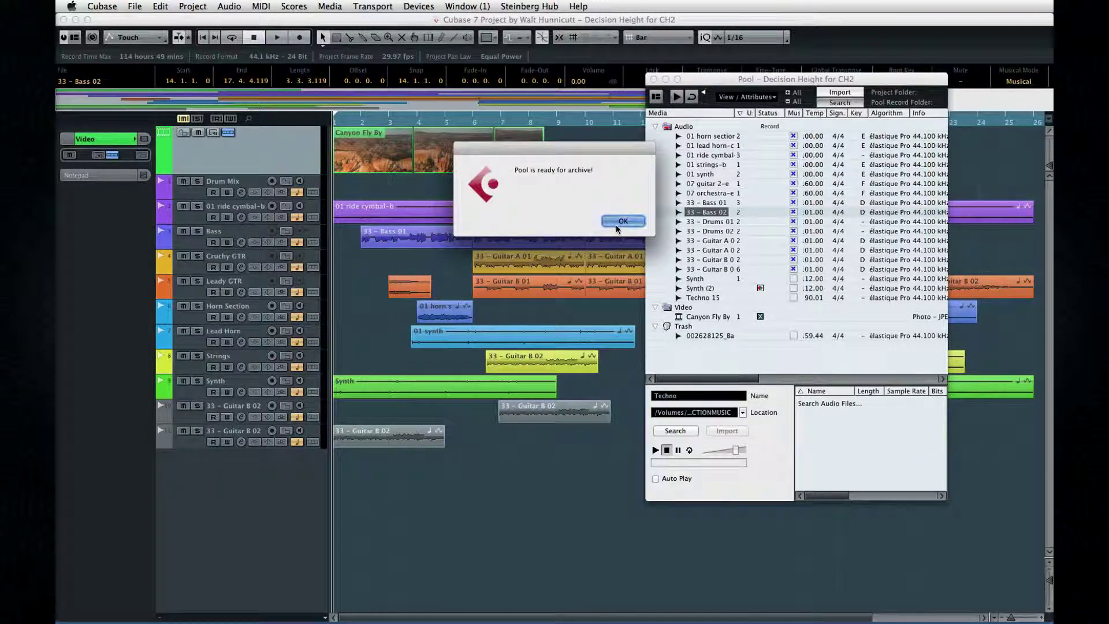
pyautogui.click(616, 225)
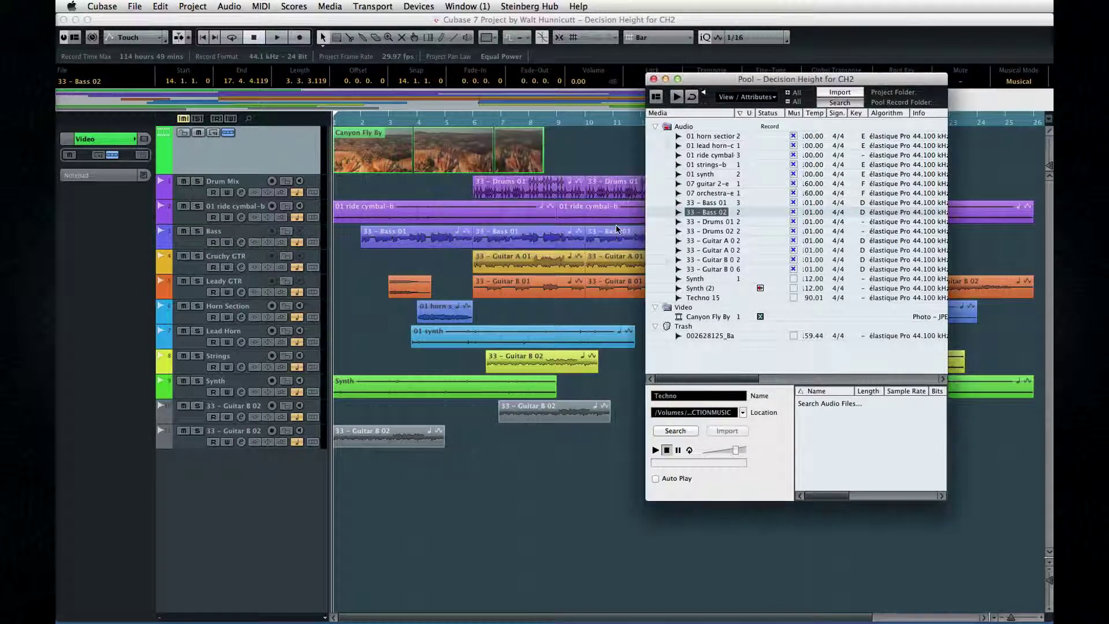
pyautogui.click(653, 79)
# Step: Choose File > New Library to begin an empty untitled library
pyautogui.click(135, 6)
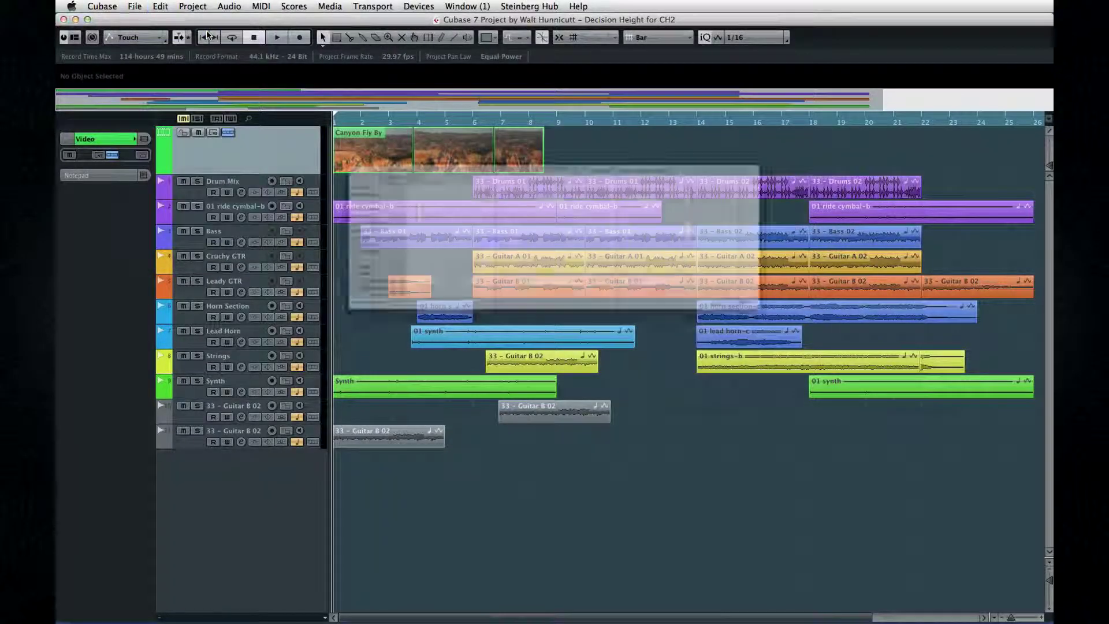
# Step: Confirm the library folder, import all the Sound FX audio files, then close the library window
pyautogui.click(915, 364)
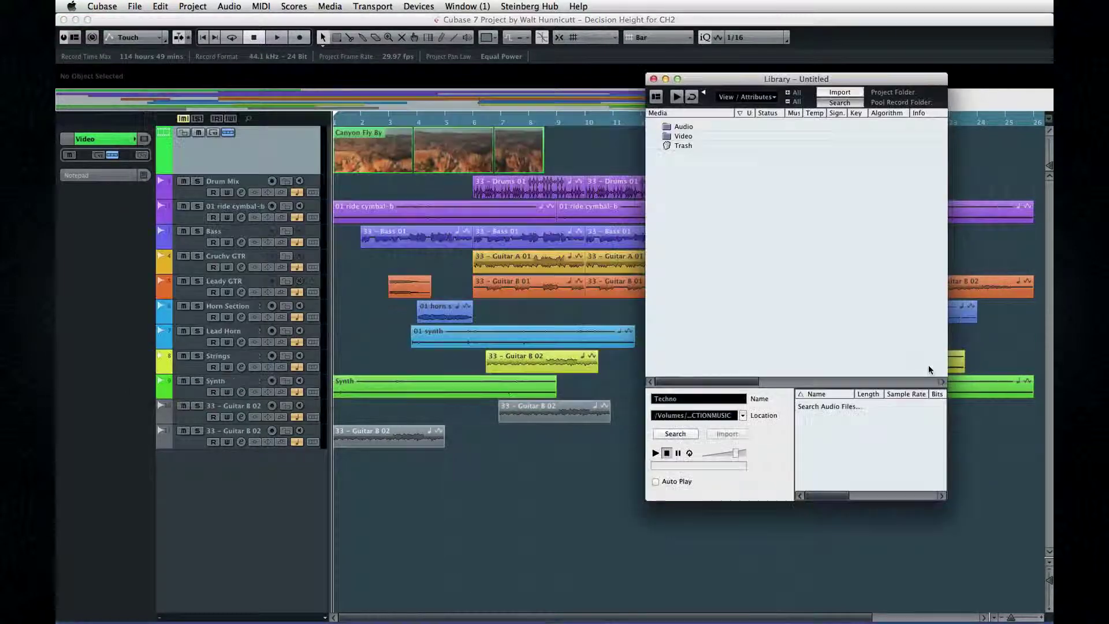
pyautogui.click(842, 94)
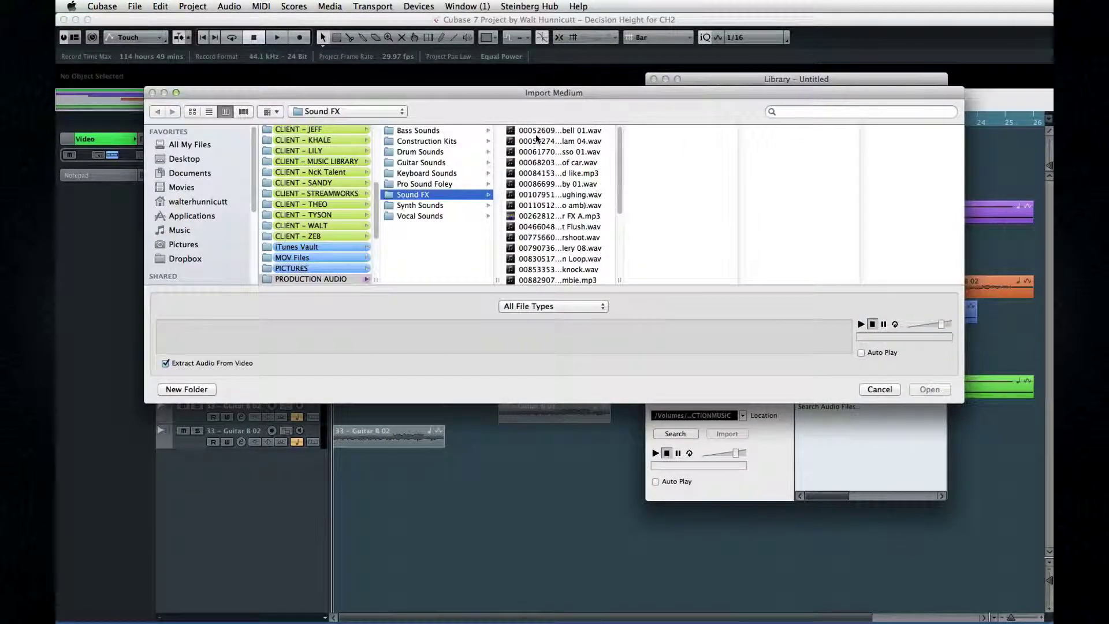
pyautogui.click(557, 141)
pyautogui.keyDown('shift'); pyautogui.click(557, 269); pyautogui.keyUp('shift')
pyautogui.click(918, 388)
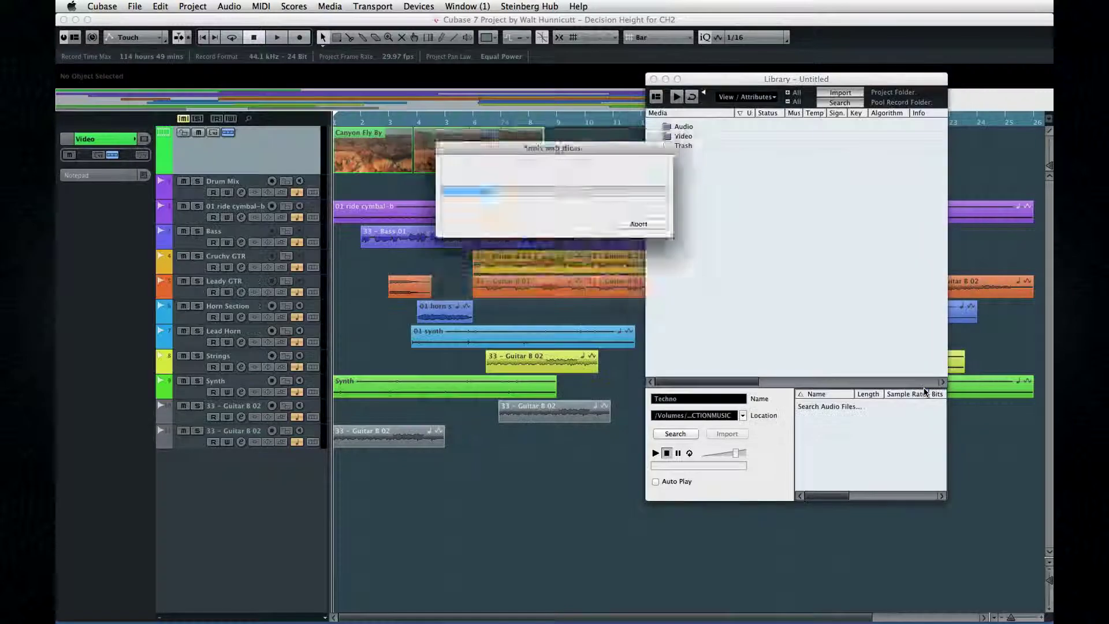
pyautogui.click(652, 259)
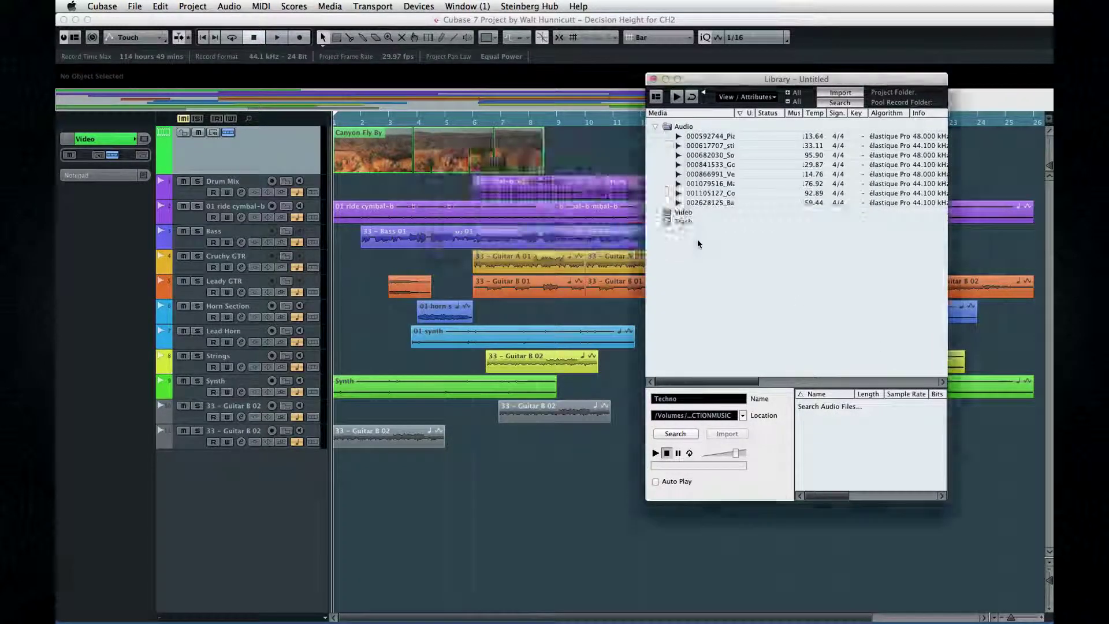
pyautogui.click(653, 79)
# Step: Save the sound-effects library as 'Walts SFX' on the Desktop
pyautogui.click(637, 221)
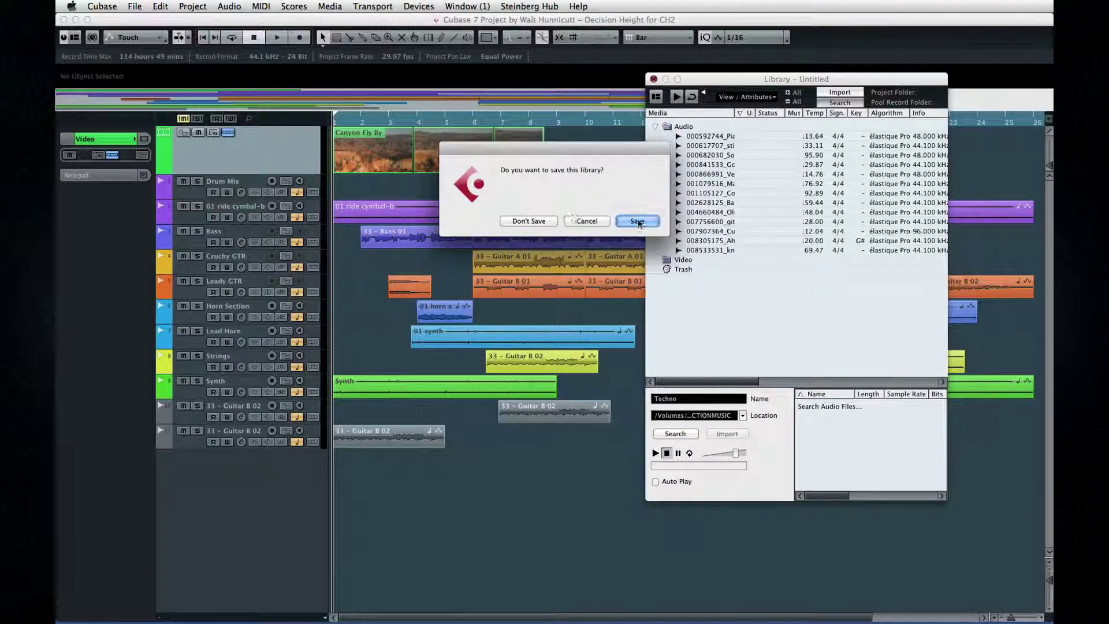
pyautogui.write('Walts SFX')
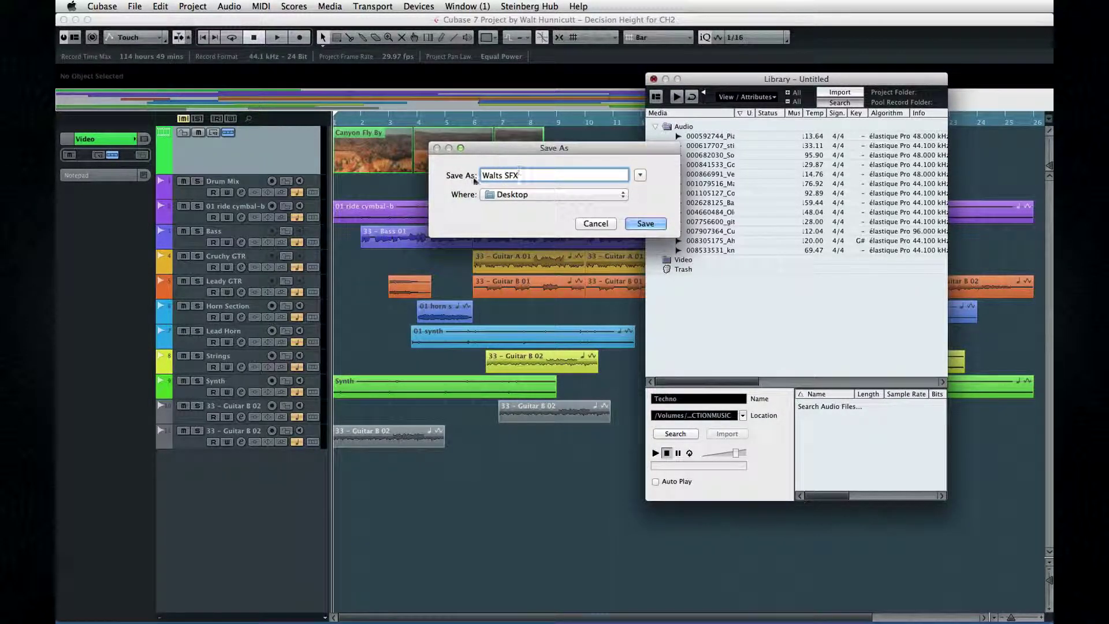
pyautogui.click(645, 223)
# Step: Reopen the saved Walts SFX.npl library via File > Open Library and select a clip in it
pyautogui.click(136, 6)
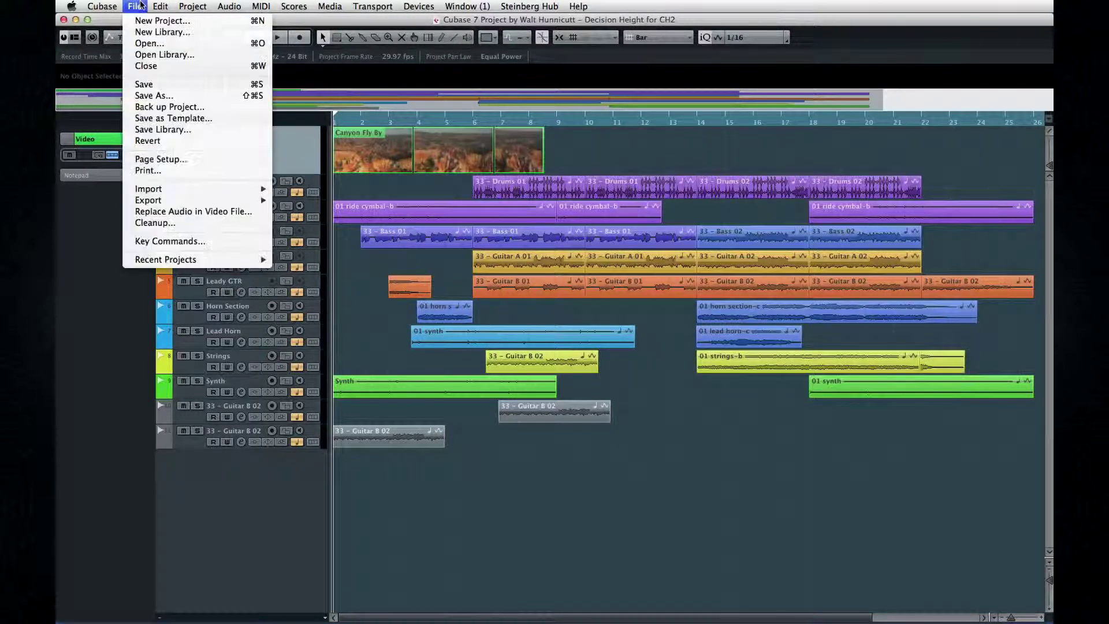
pyautogui.click(161, 54)
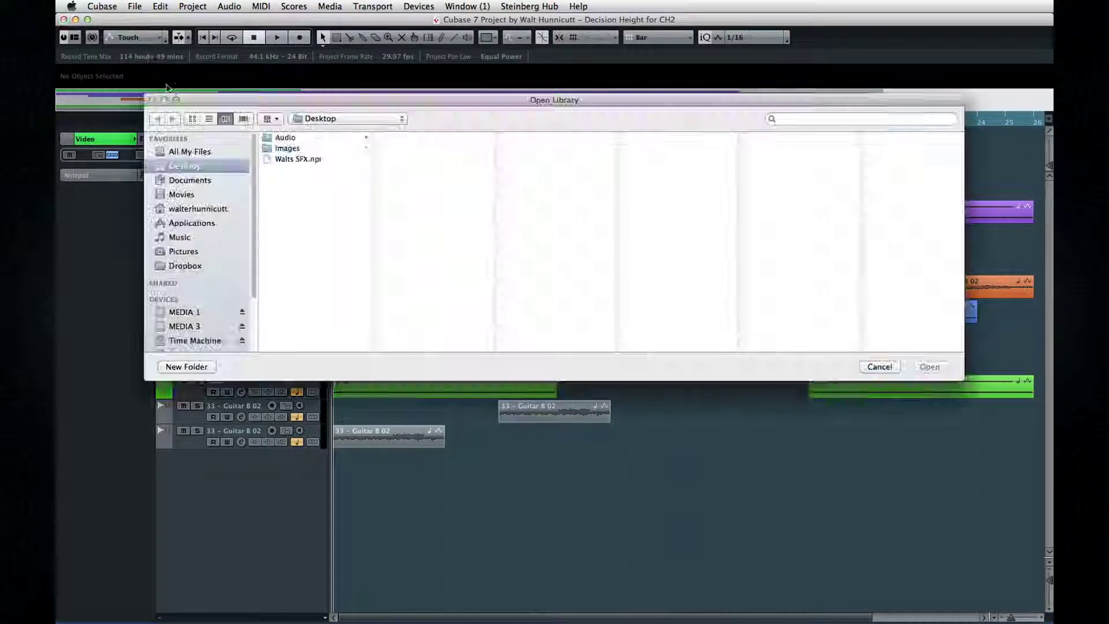
pyautogui.click(297, 162)
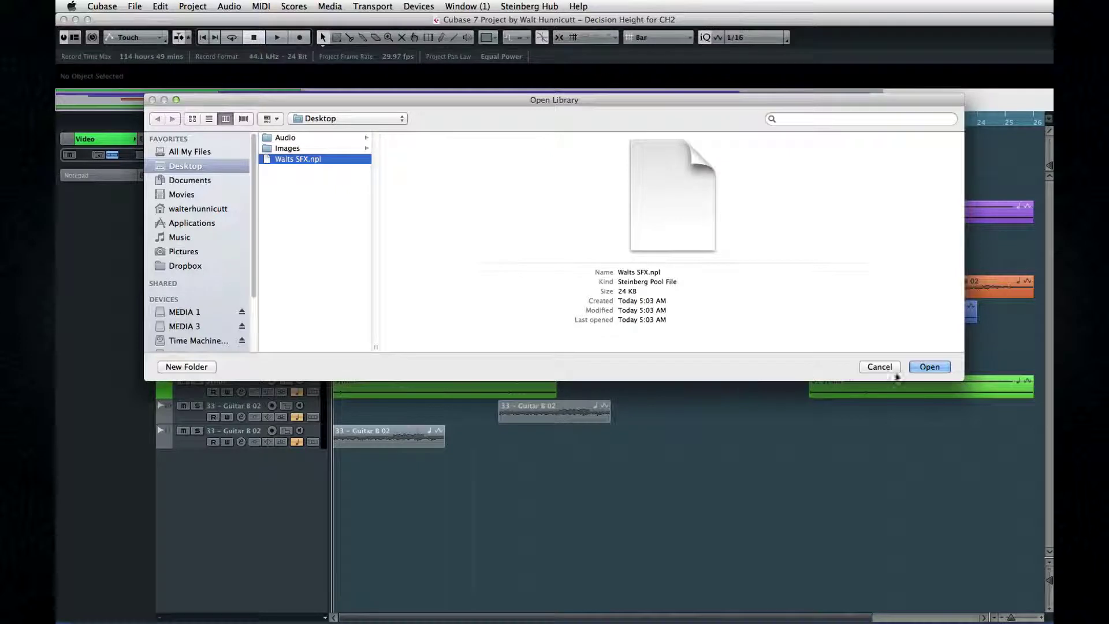
pyautogui.click(924, 368)
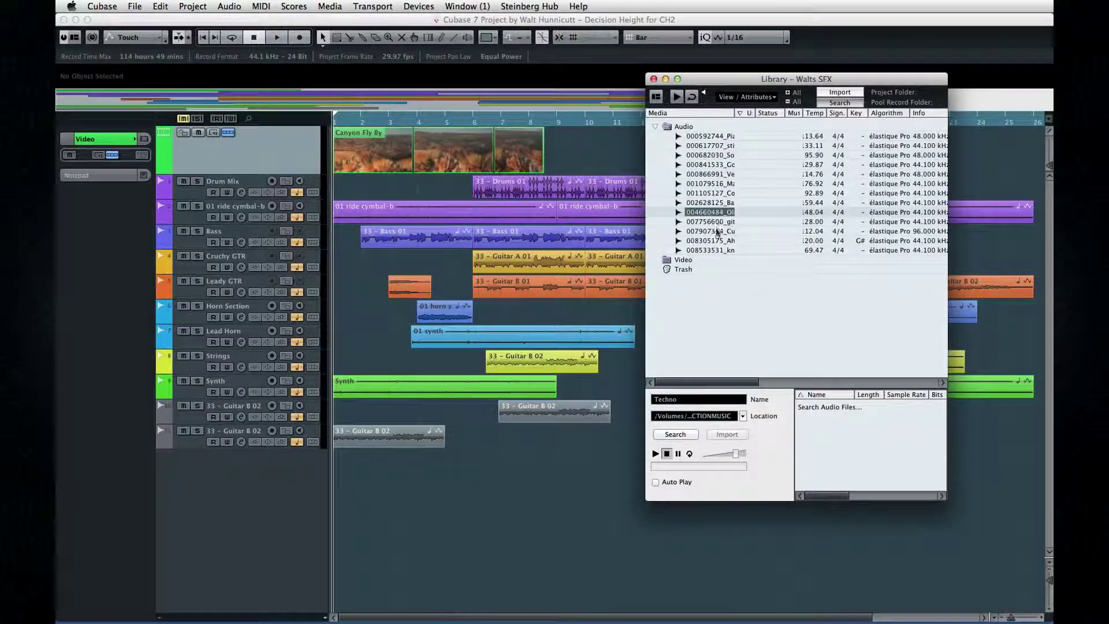
pyautogui.click(716, 231)
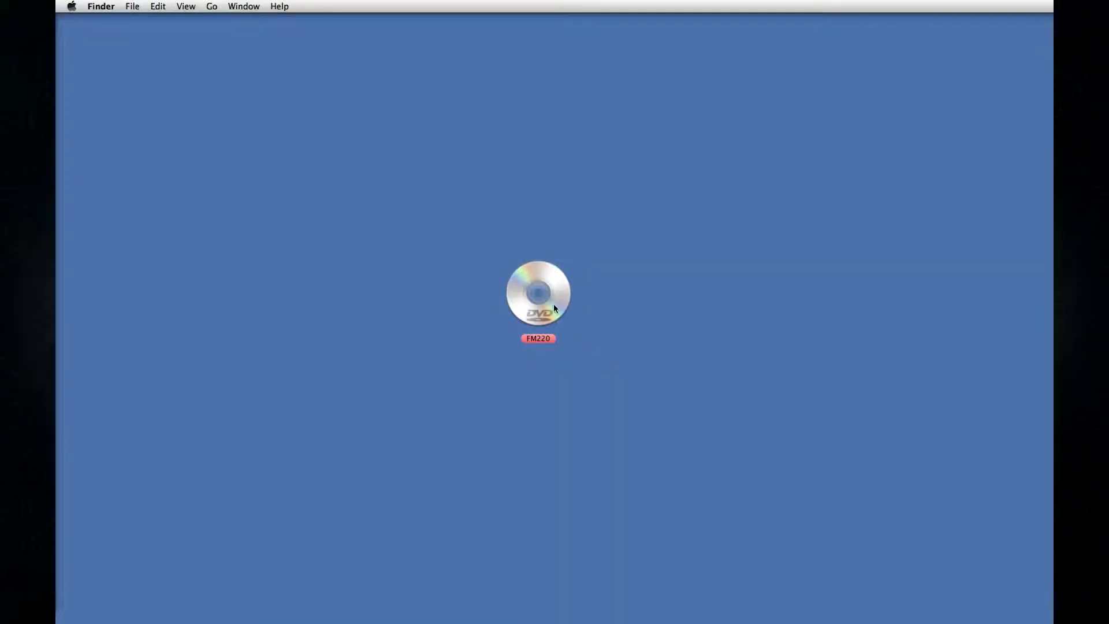
# Step: Browse the FM220 disc's DiscContents > Samples > NuBaleric_Instruments_3 folders down to the Soul'n'Funk_112bpm Beats loops
pyautogui.click(554, 303)
pyautogui.doubleClick(553, 298)
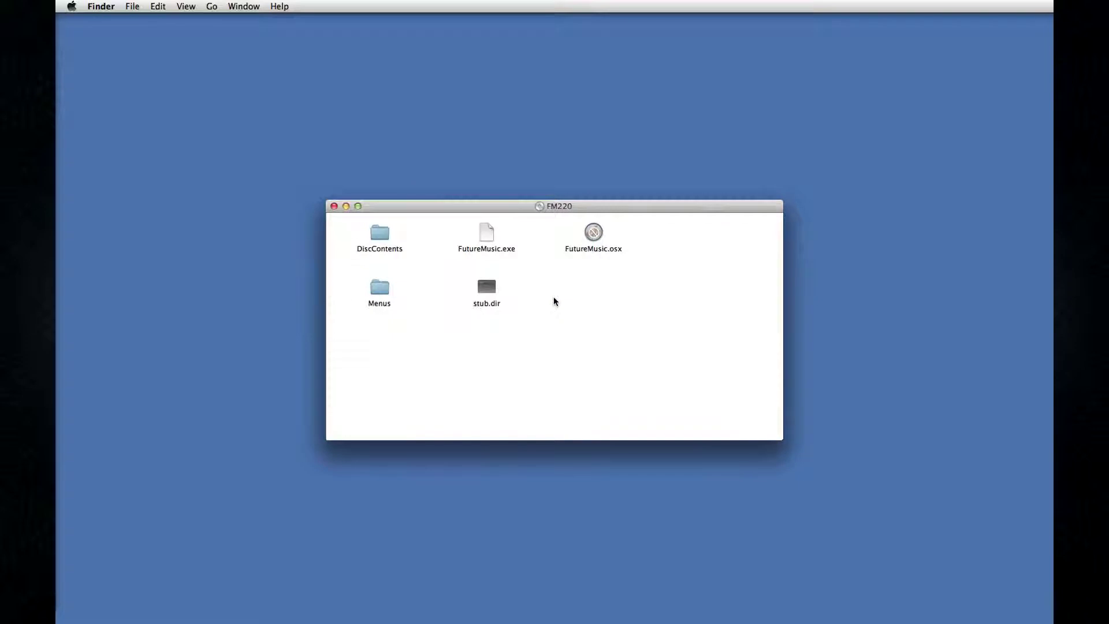
pyautogui.doubleClick(378, 231)
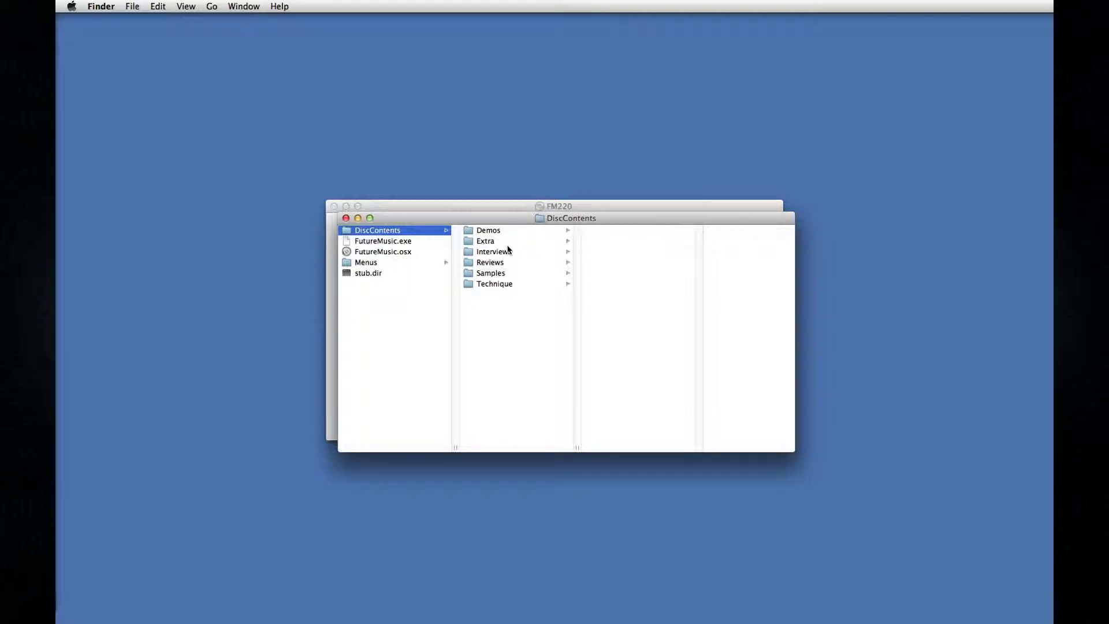
pyautogui.click(504, 274)
pyautogui.click(640, 273)
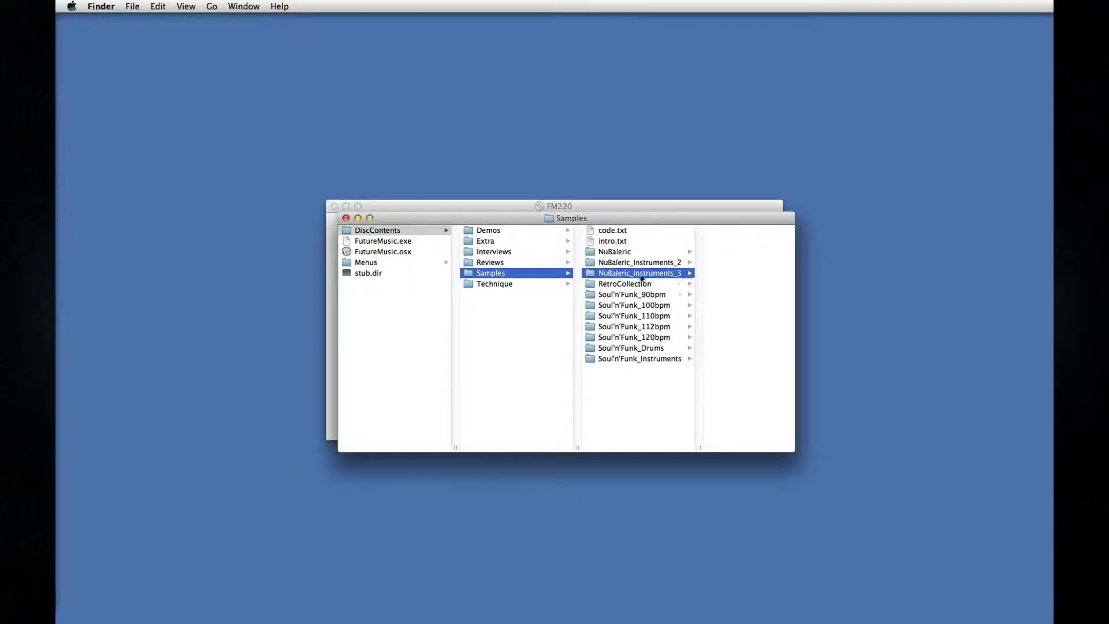
pyautogui.click(600, 315)
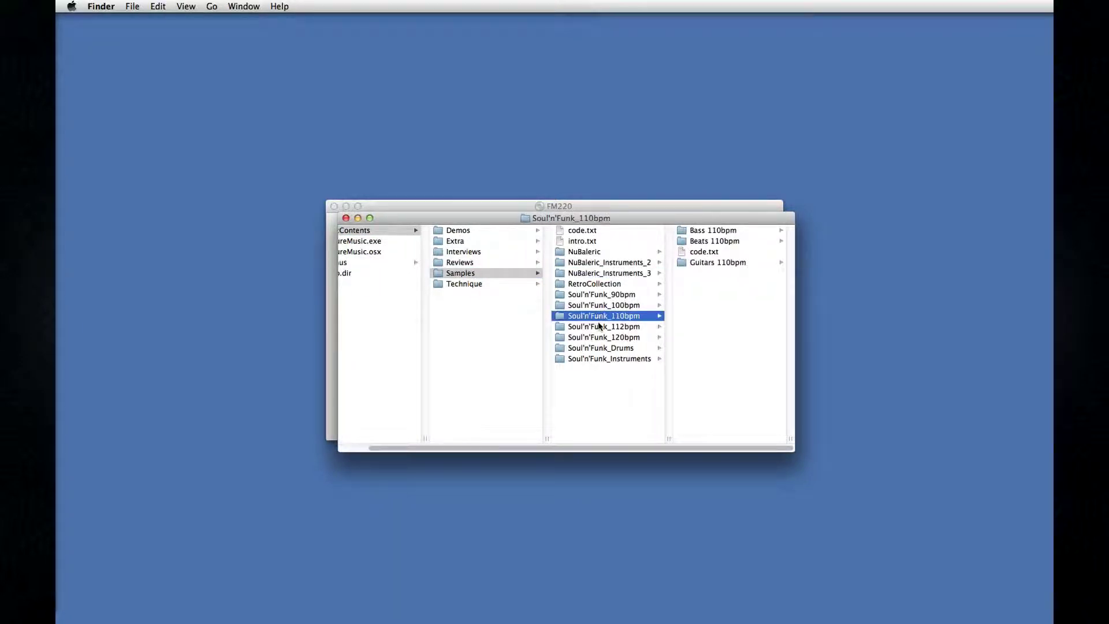
pyautogui.click(599, 326)
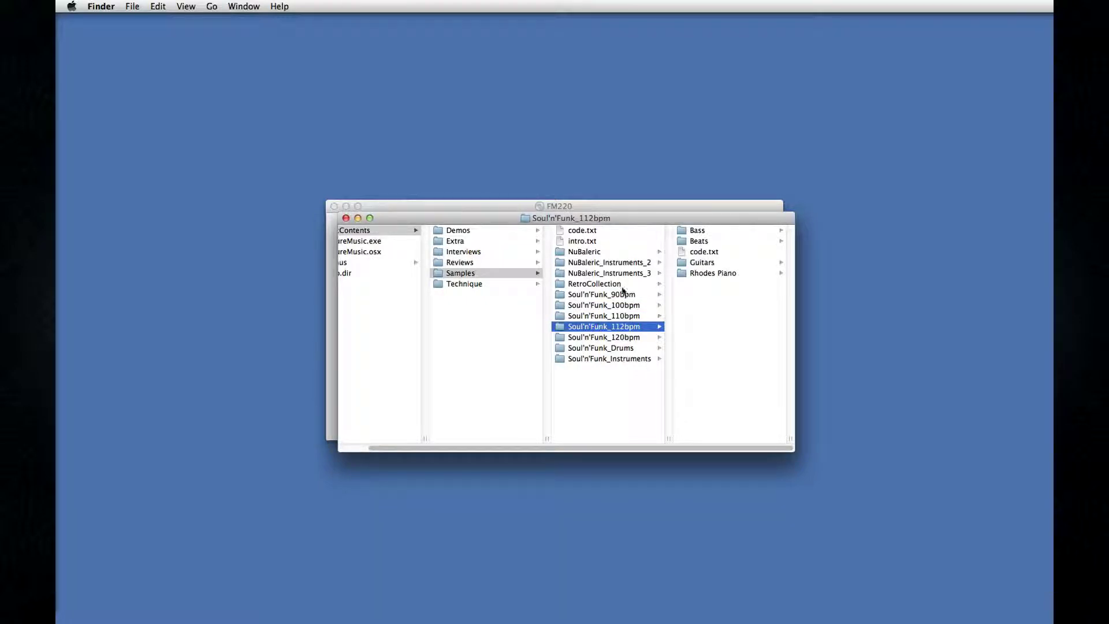
pyautogui.click(681, 242)
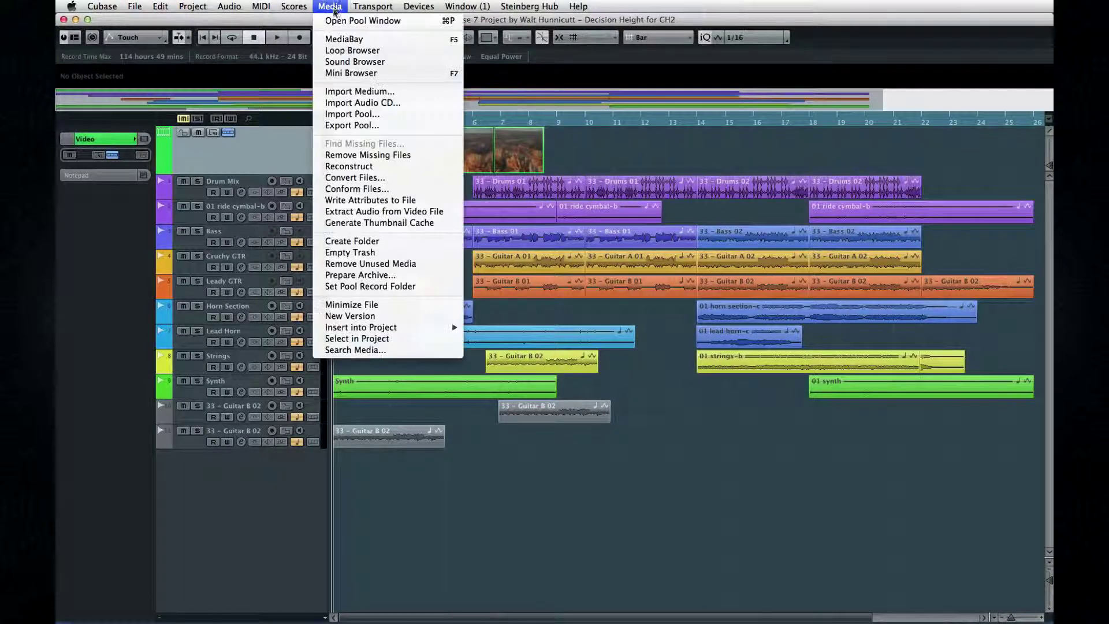
# Step: In MediaBay, expand File System > Removeable Media > FM220 > DiscContents > Samples and tick NuBaleric_Instruments_3
pyautogui.click(334, 36)
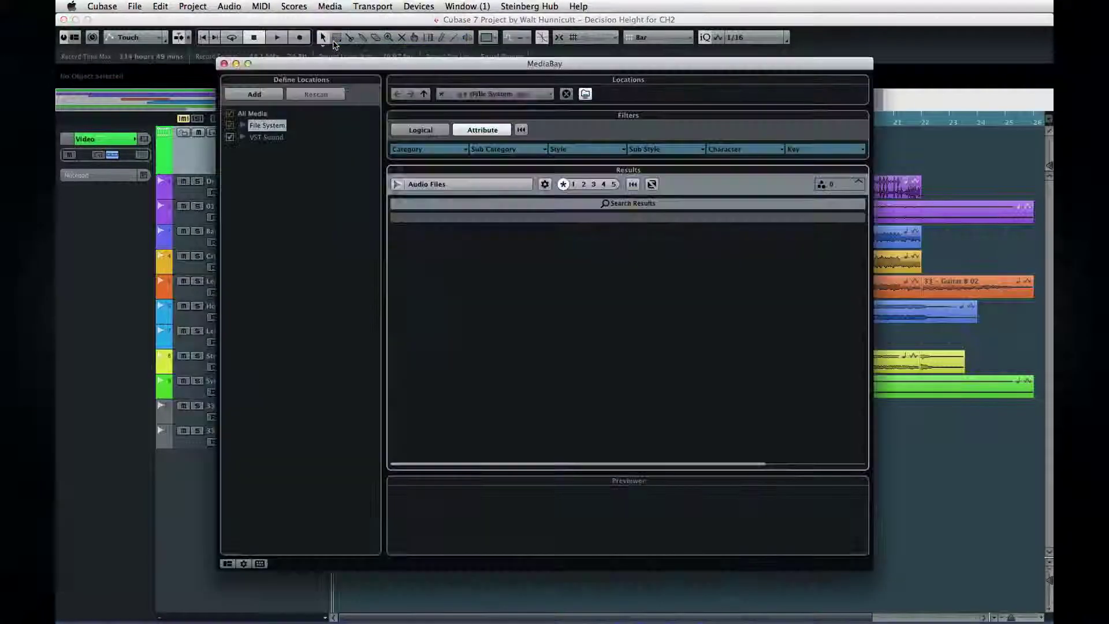
pyautogui.click(242, 125)
pyautogui.click(254, 161)
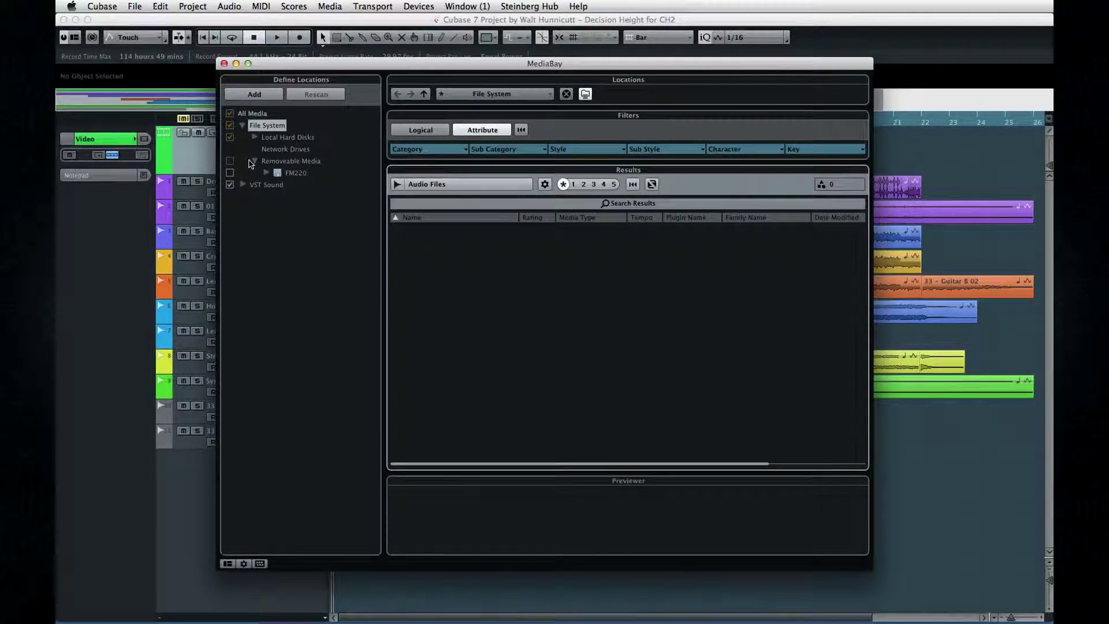
pyautogui.click(266, 172)
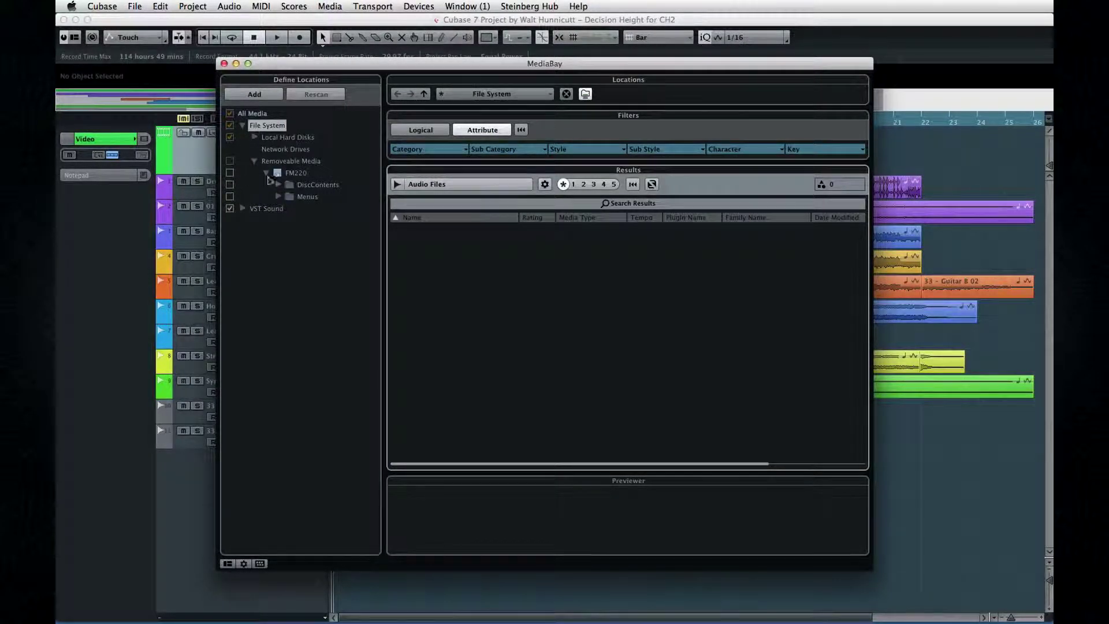
pyautogui.click(278, 185)
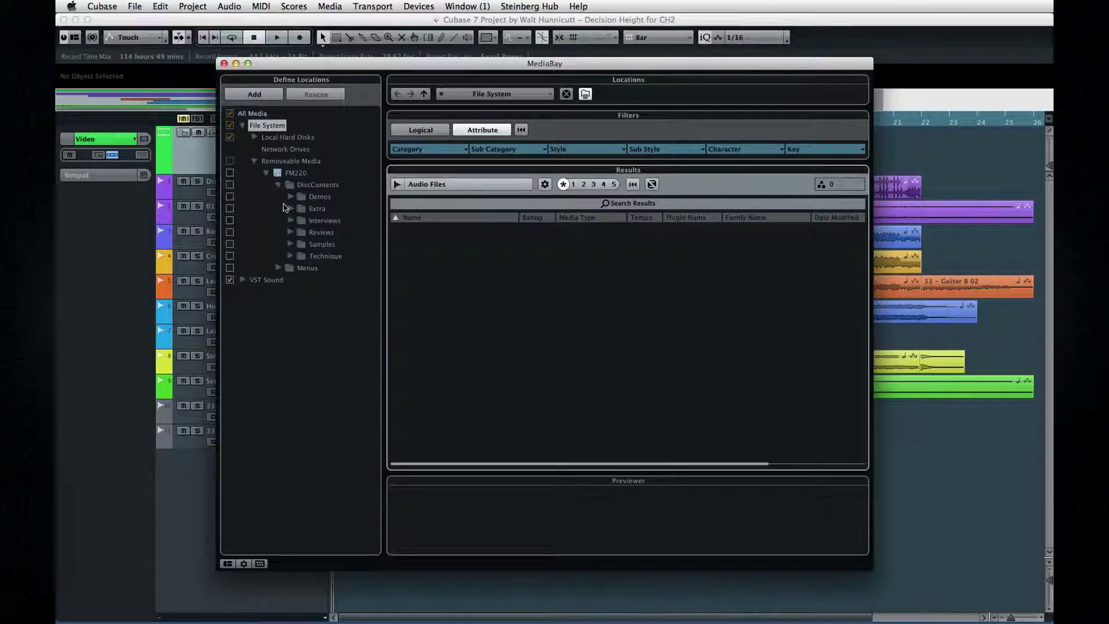
pyautogui.click(290, 243)
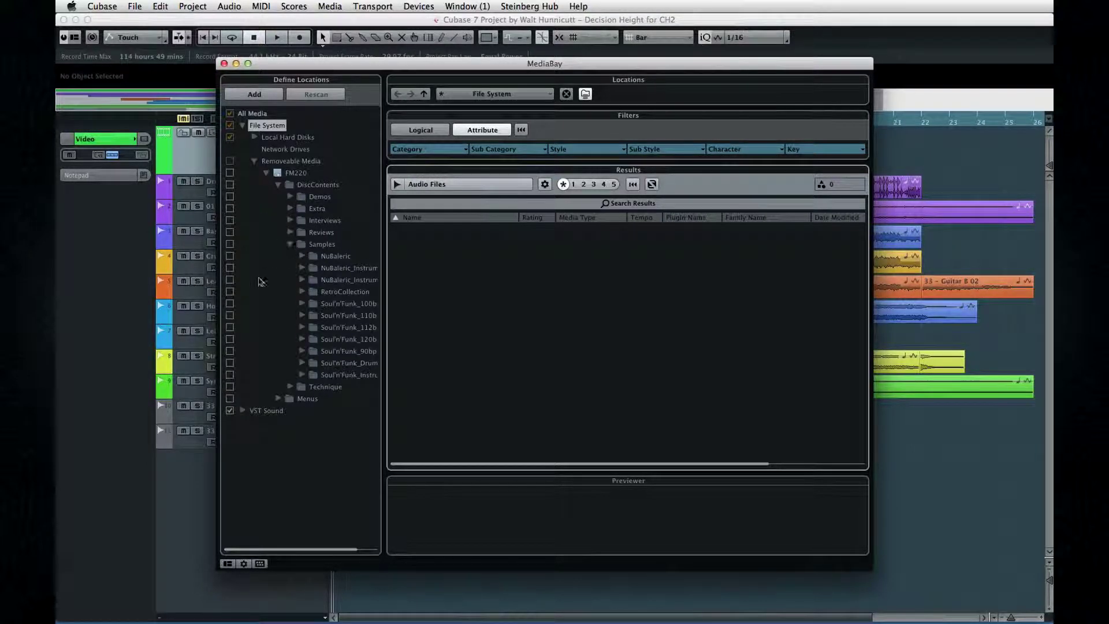
pyautogui.click(229, 280)
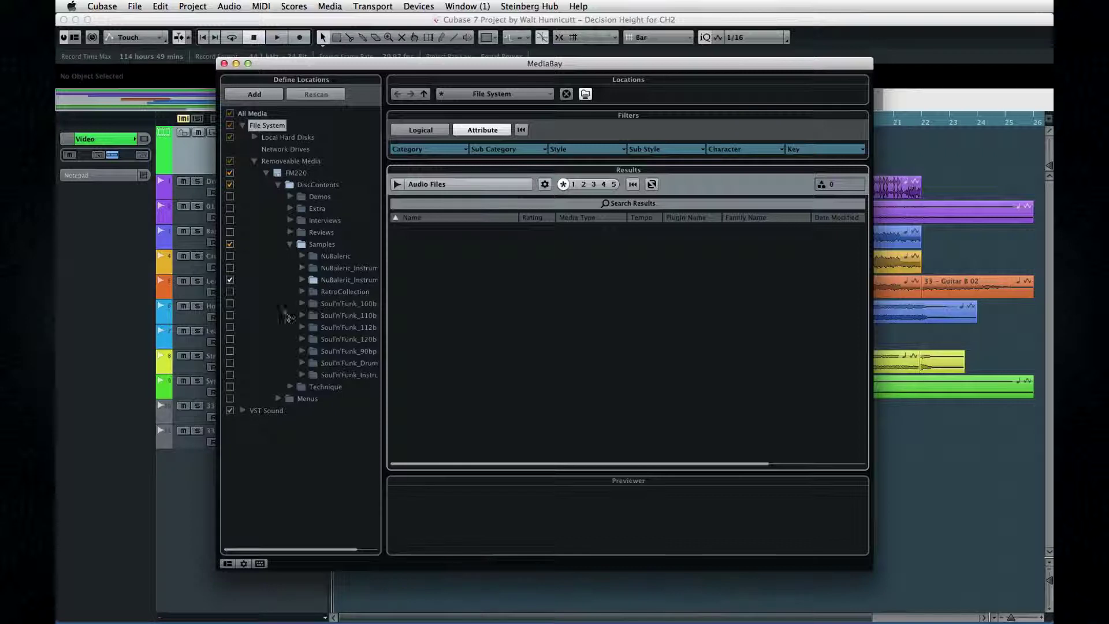
# Step: Check NuBaleric_Instruments_3's subfolders, collapse the location tree and close MediaBay
pyautogui.click(302, 280)
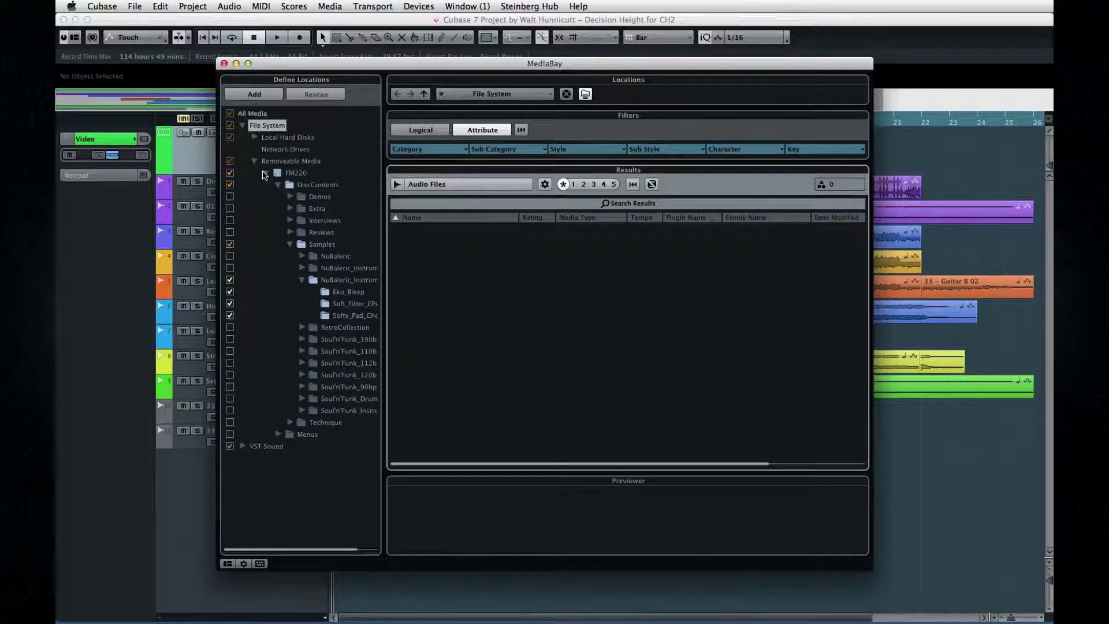
pyautogui.click(264, 173)
pyautogui.click(254, 161)
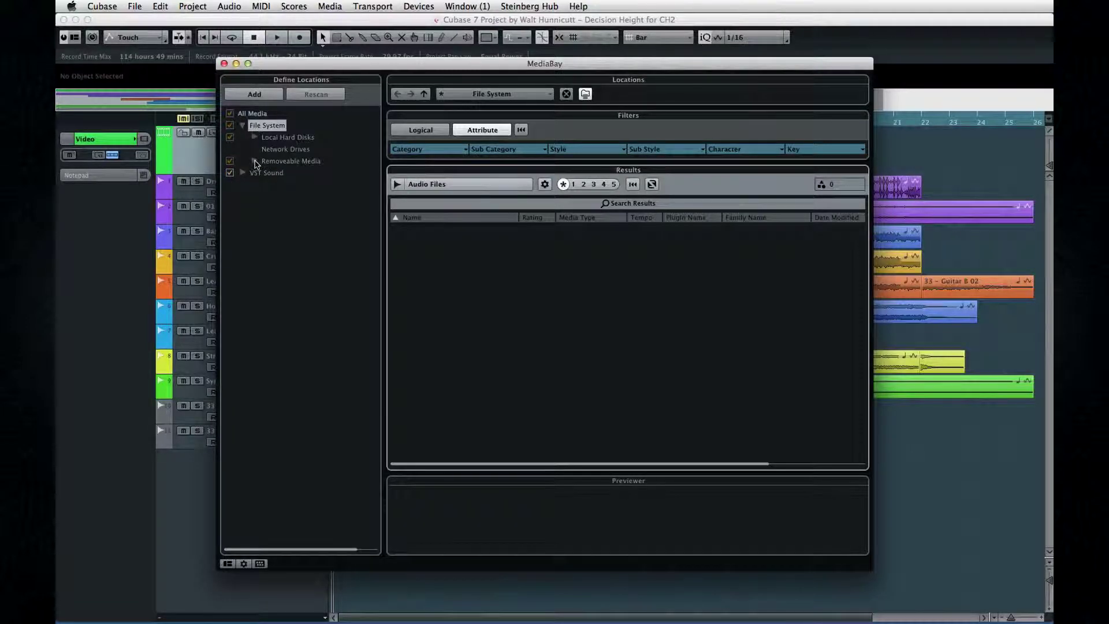
pyautogui.click(243, 126)
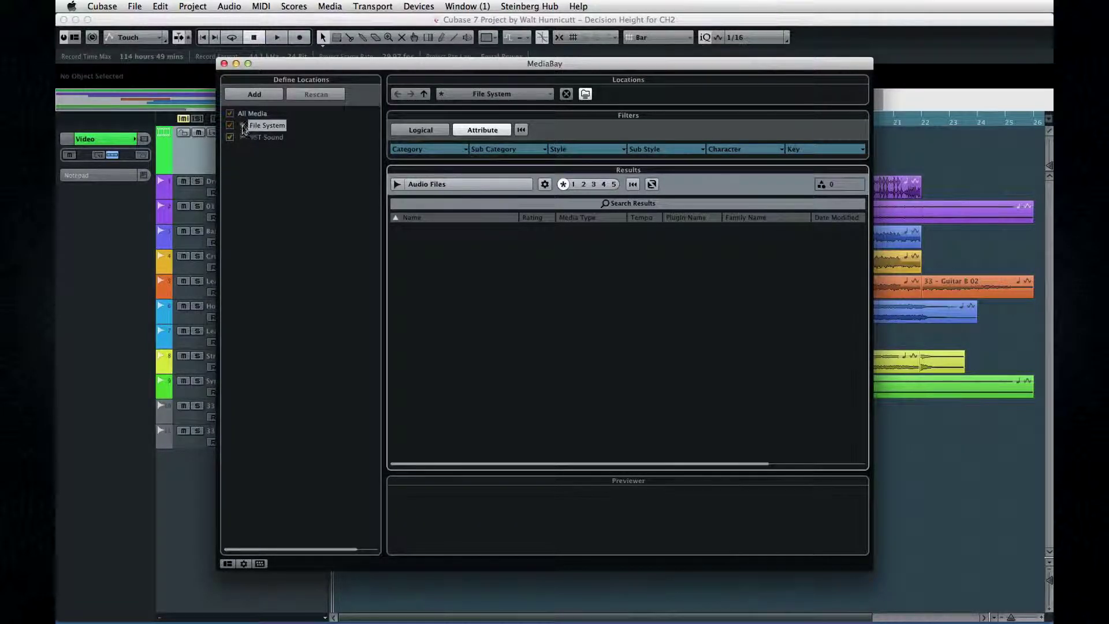
pyautogui.click(224, 63)
# Step: In the project Pool, start an Import Medium into the Audio folder
pyautogui.click(329, 6)
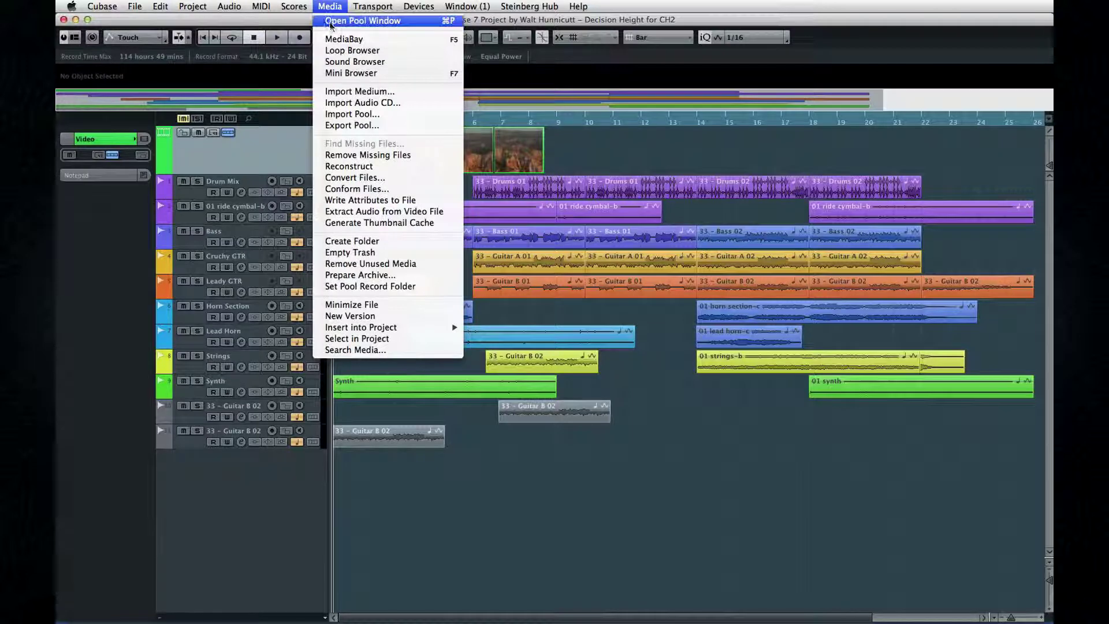
pyautogui.click(390, 62)
pyautogui.click(714, 126)
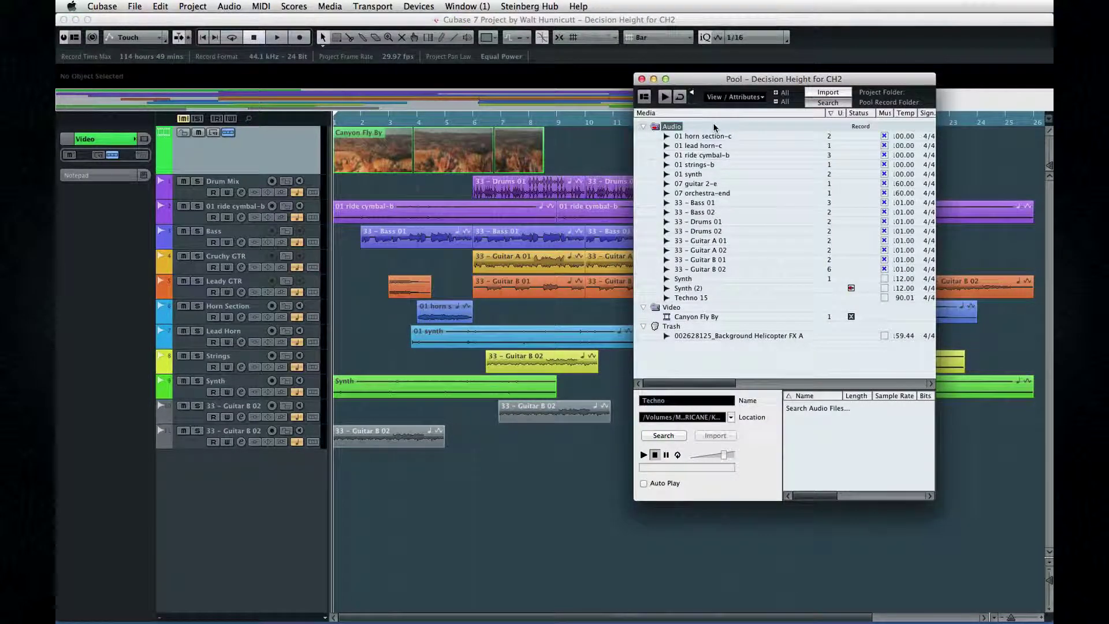
pyautogui.rightClick(713, 126)
pyautogui.click(729, 128)
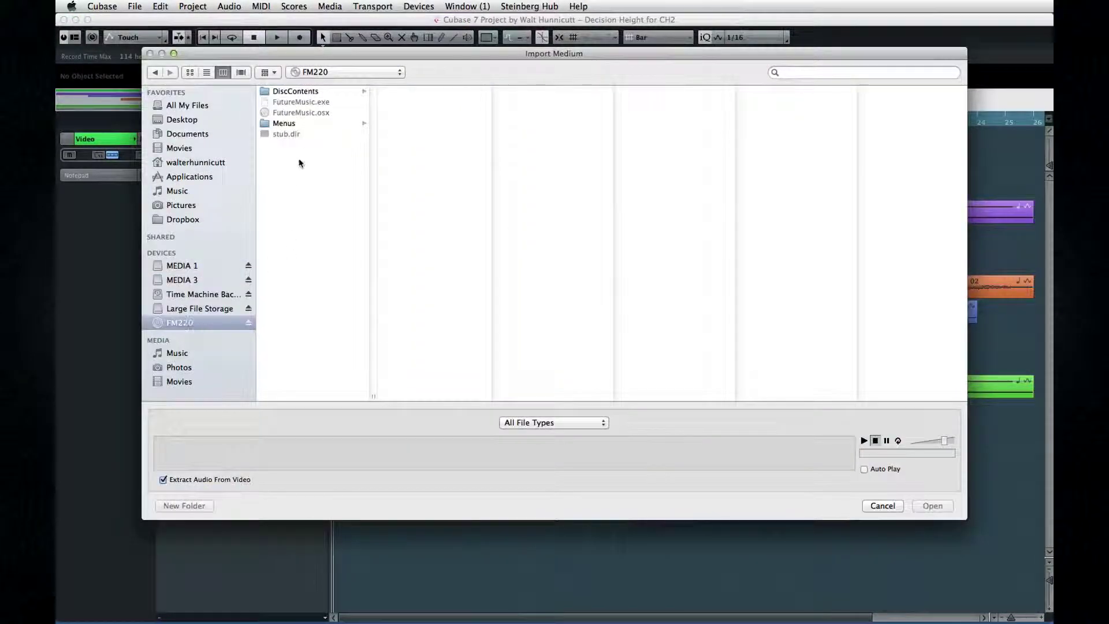
# Step: Import PCK05DigBass110D-01 from FM220 Samples/RetroCollection/Haute Couture/Kit05 110bpm/Original Loops, accepting the import options
pyautogui.click(297, 92)
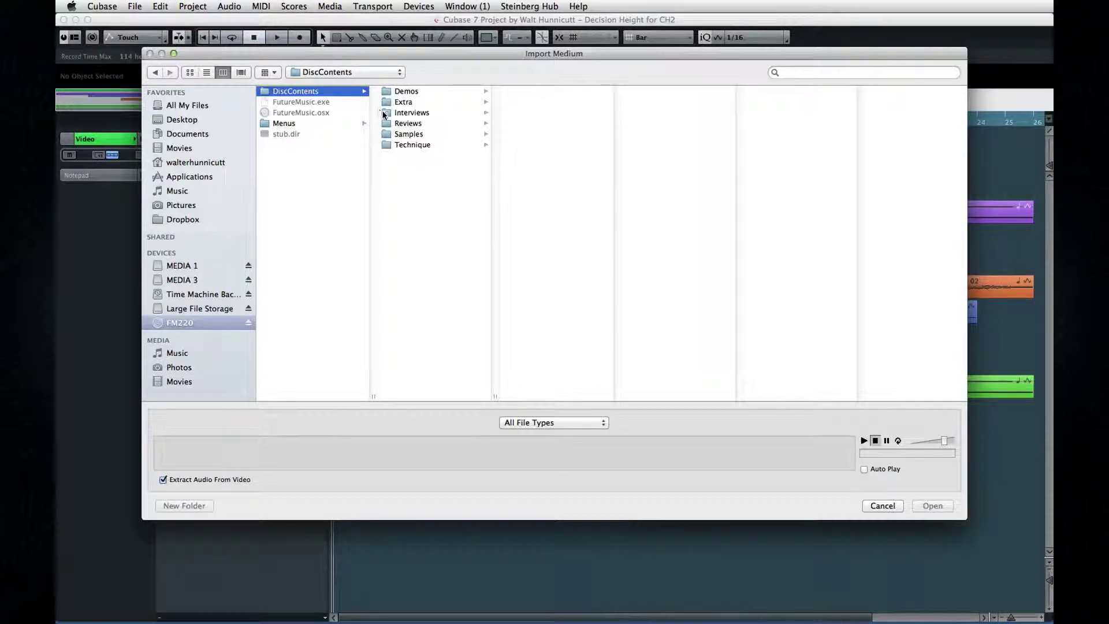
pyautogui.click(408, 135)
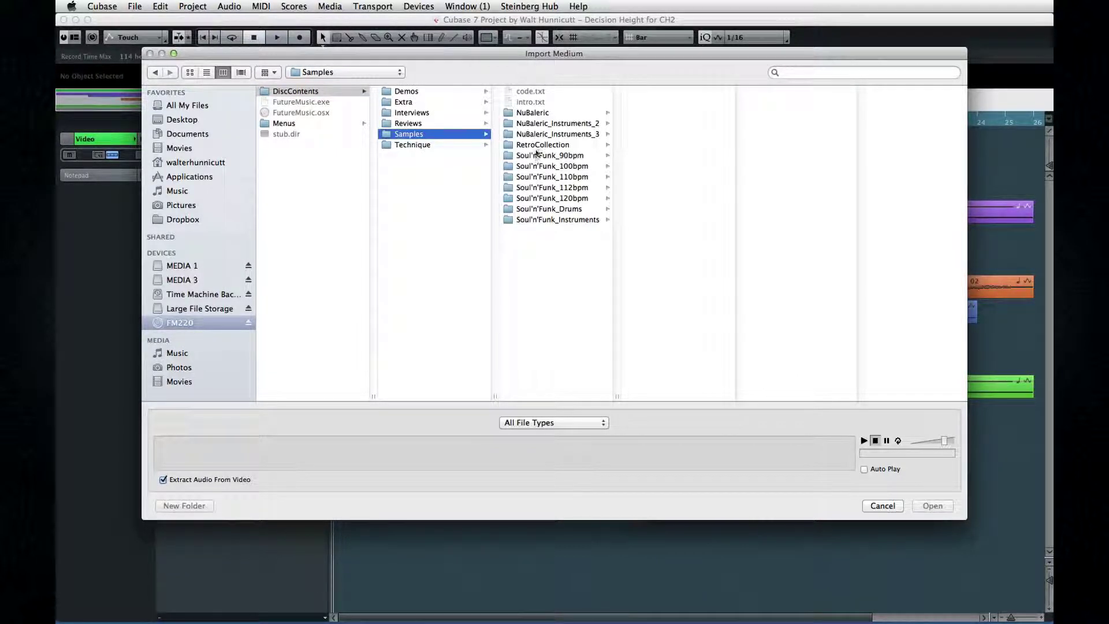
pyautogui.click(541, 144)
pyautogui.click(639, 91)
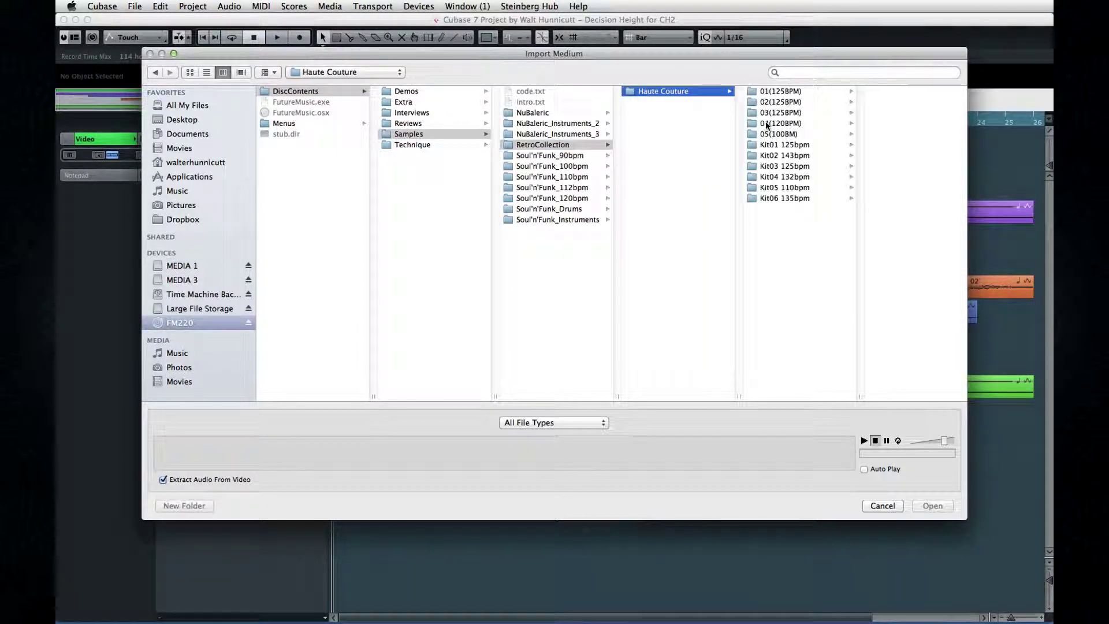
pyautogui.click(766, 188)
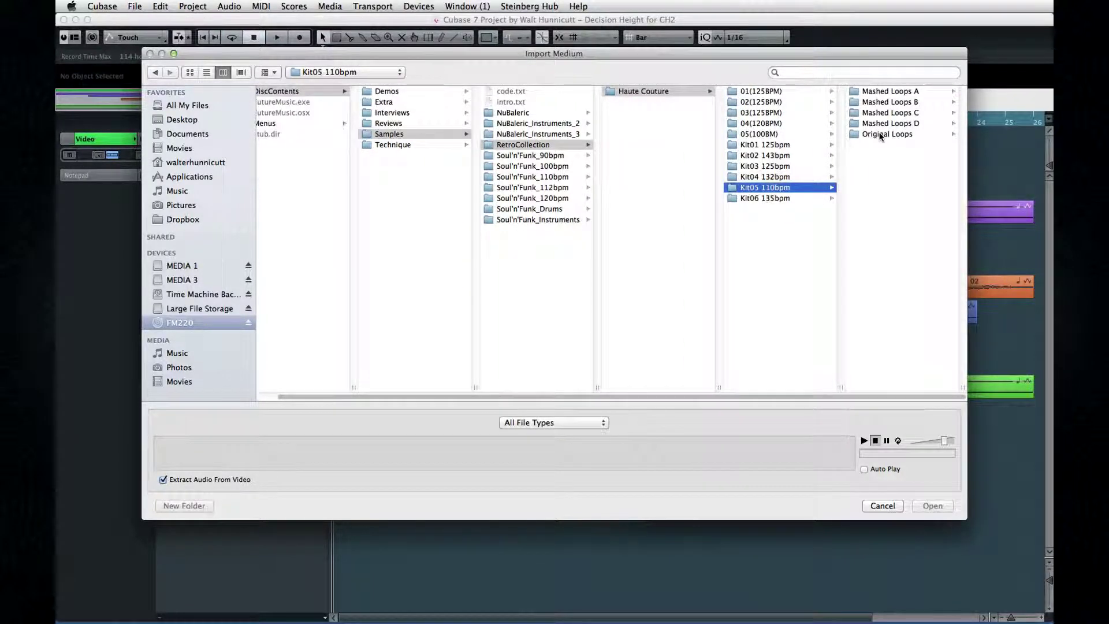
pyautogui.click(880, 135)
pyautogui.click(869, 134)
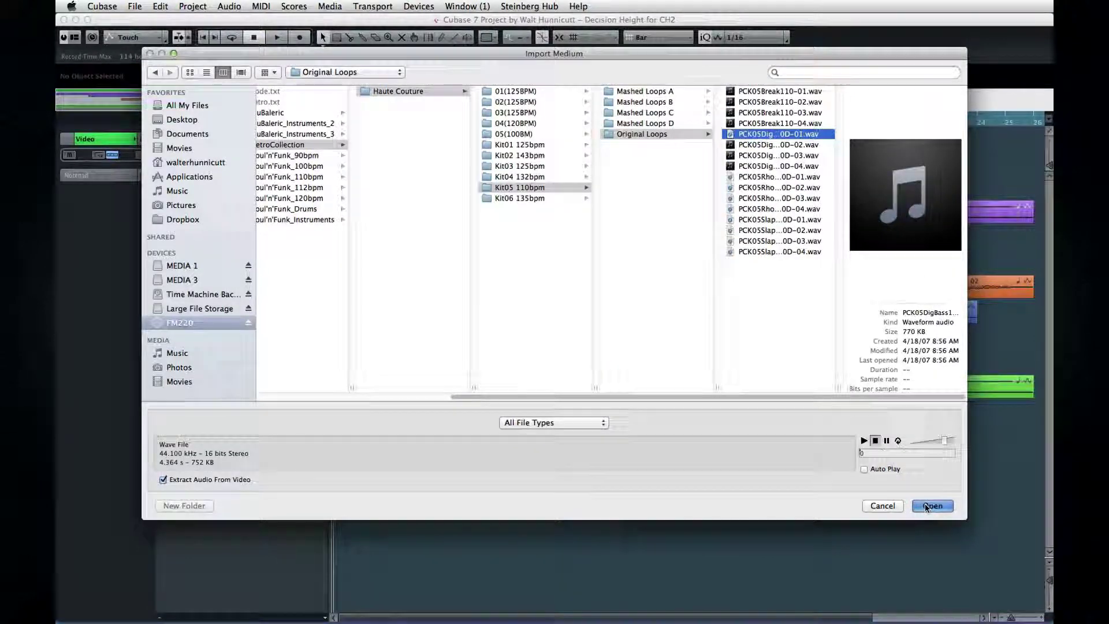
pyautogui.click(926, 507)
pyautogui.click(651, 287)
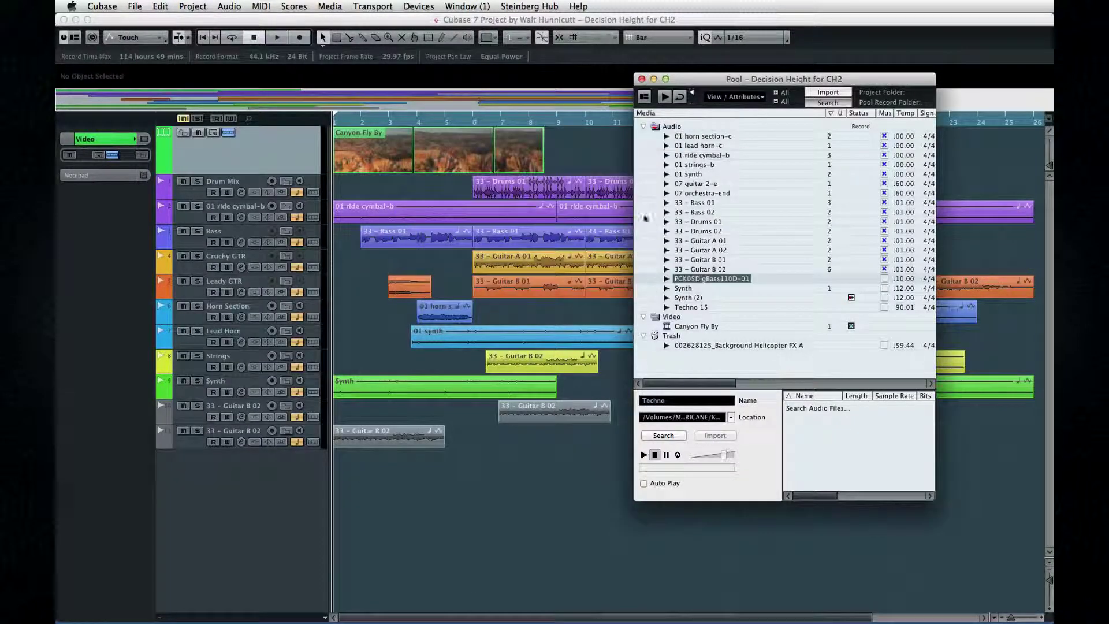